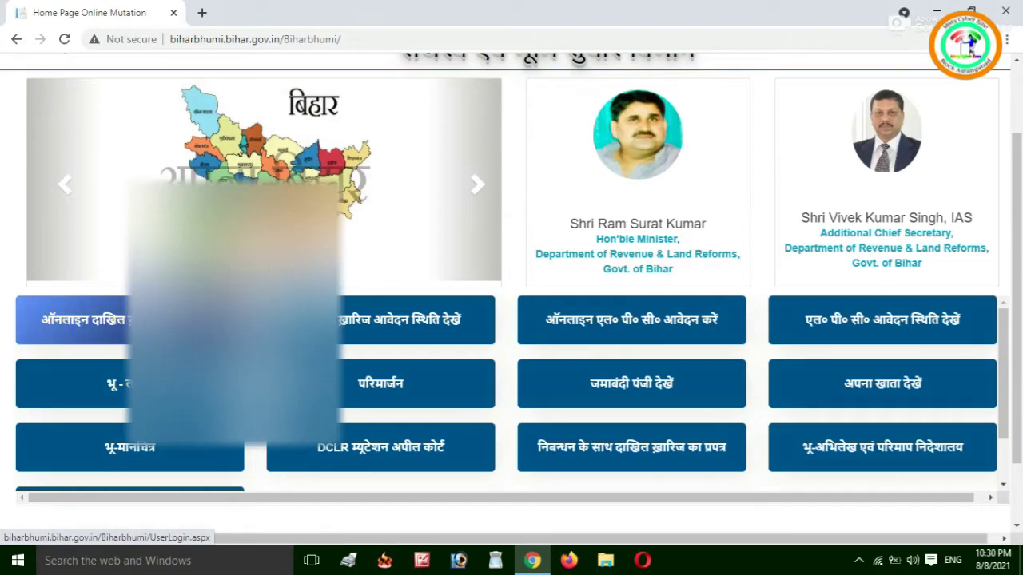
Sign in to Online Dakhil-Kharij using the saved e-mail ID and the displayed captcha.
left_click(120, 319)
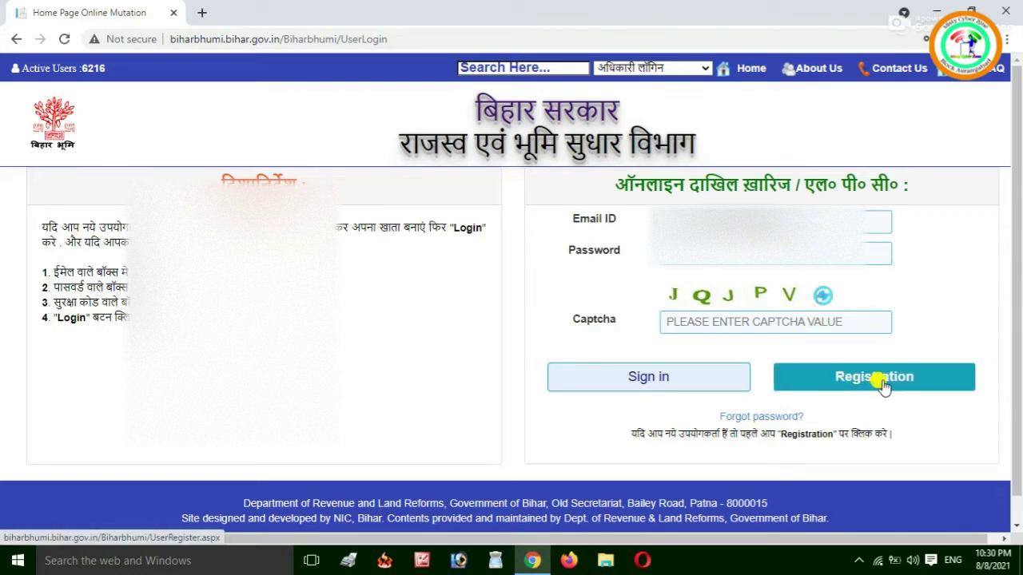
left_click(751, 222)
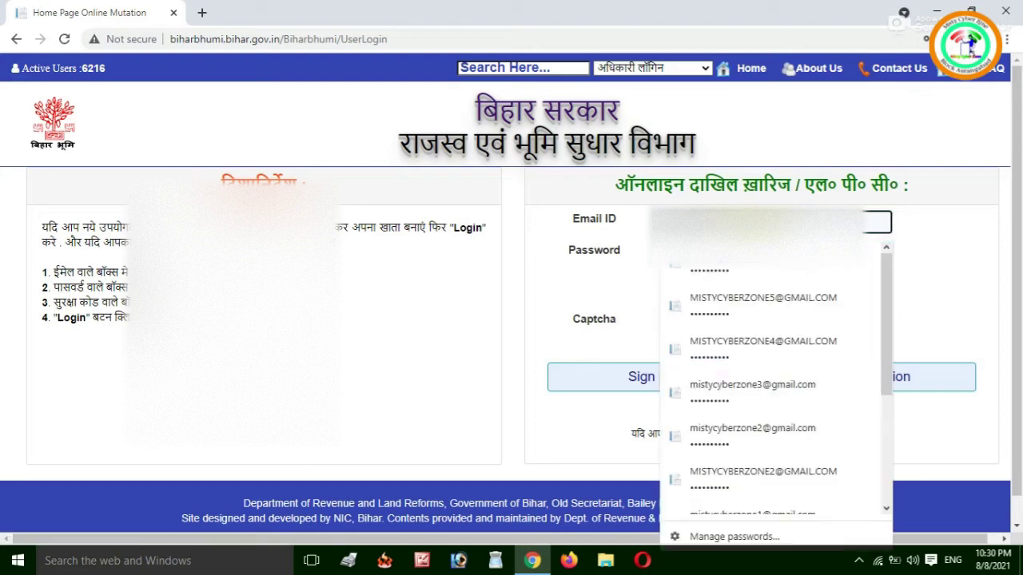
key("Escape")
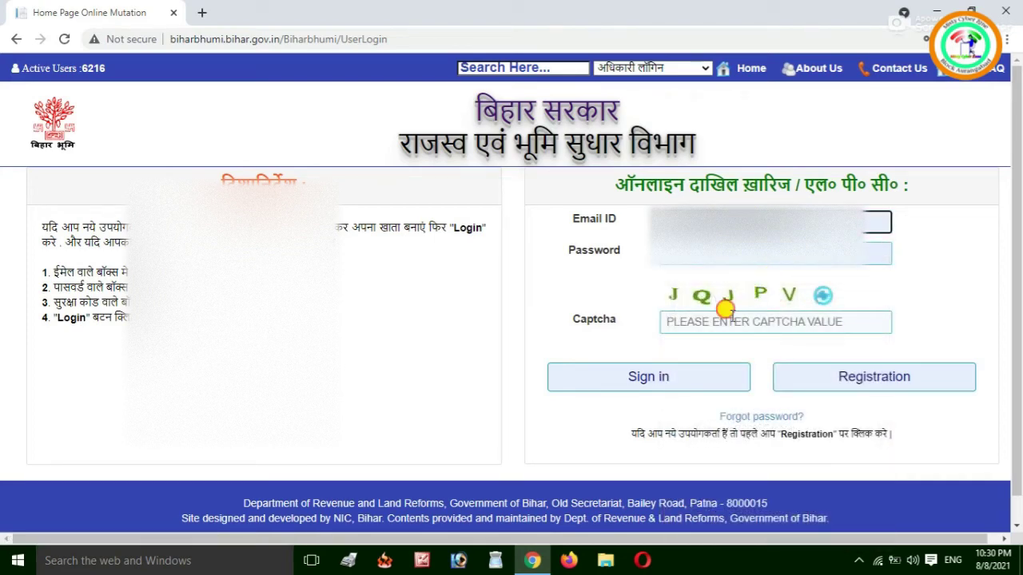
left_click(730, 315)
type("JQJP")
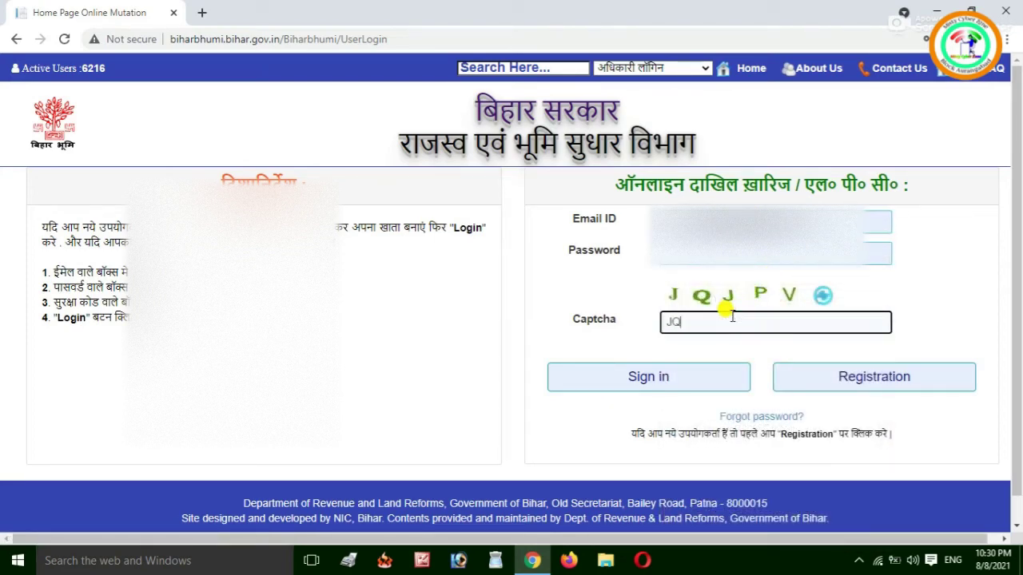
type("V")
key("Return")
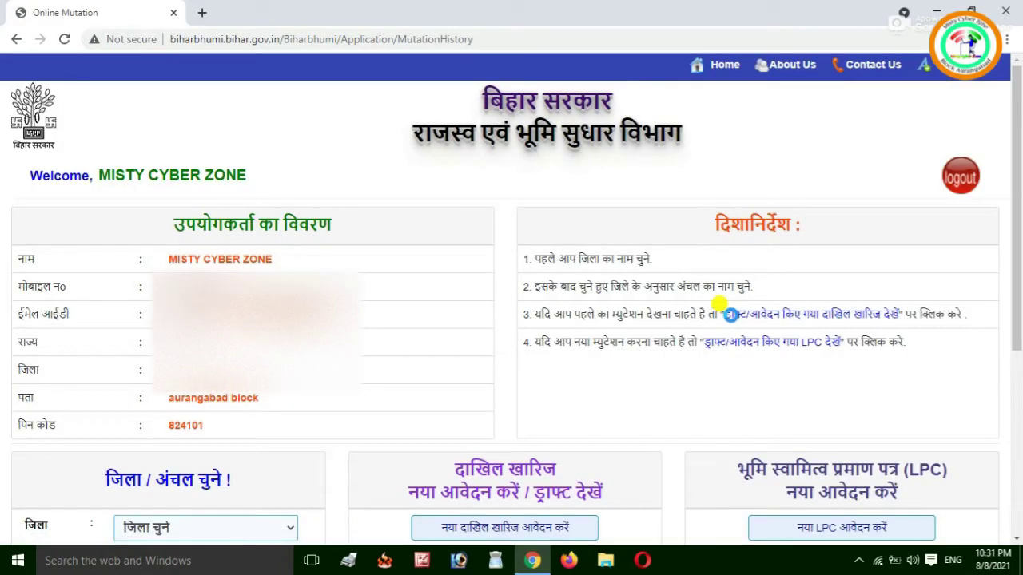
Review the account detail rows on the welcome dashboard.
scroll(729, 314, "down", 1)
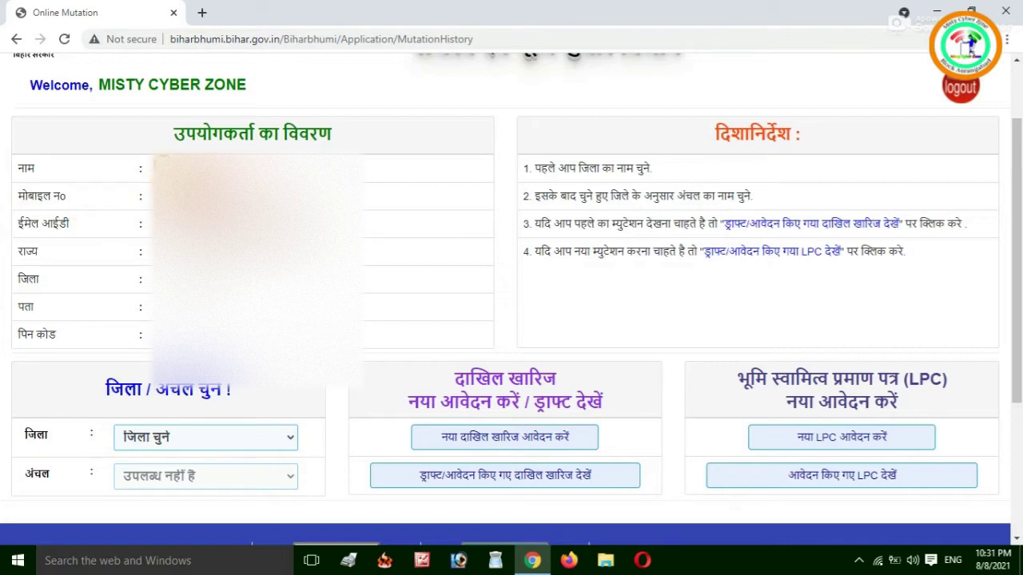
left_click_drag(170, 170, 297, 278)
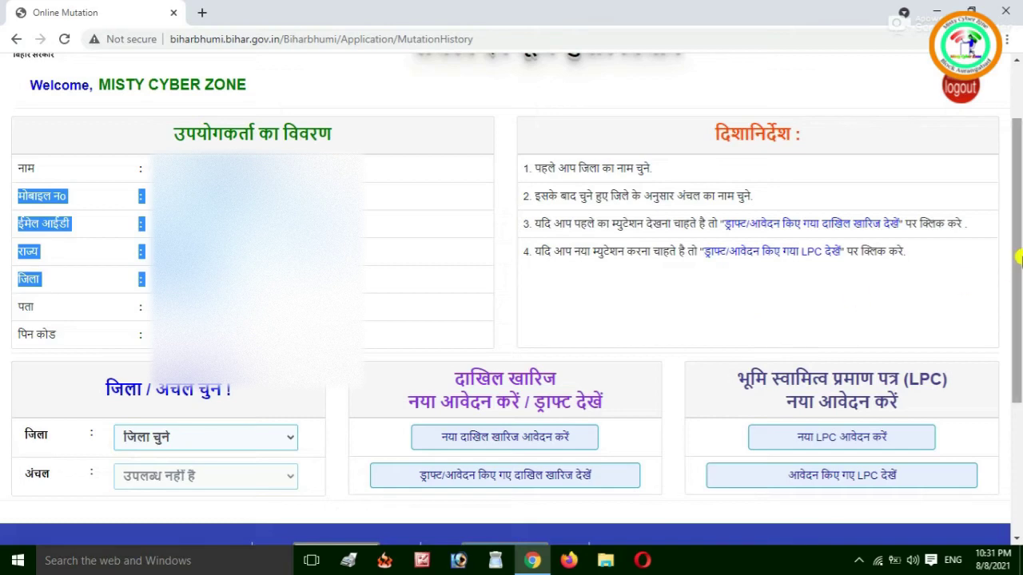
scroll(1020, 258, "down", 1)
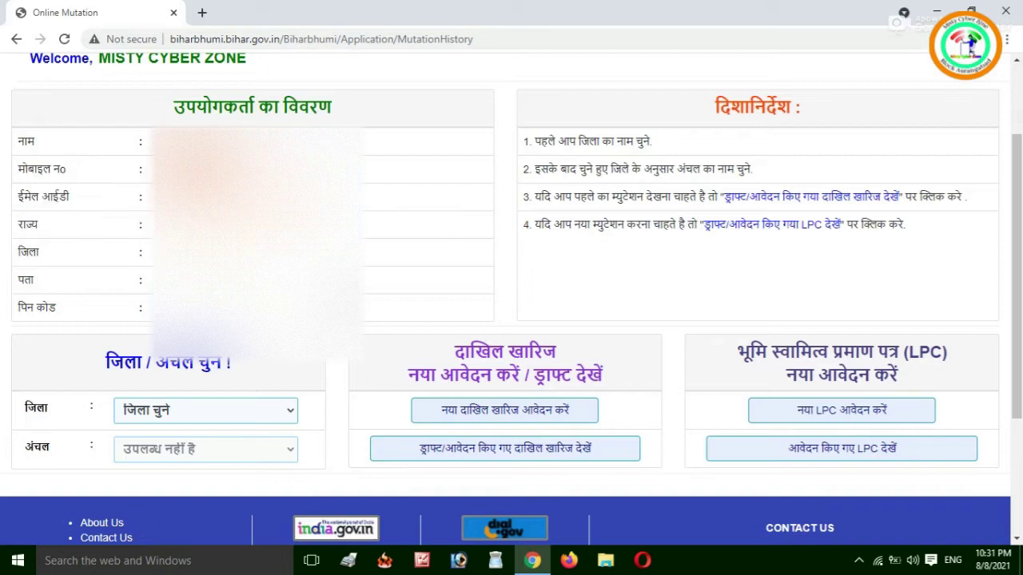
Choose district Aurangabad and circle Aurangabad_Sadar, then begin a new mutation application.
left_click(186, 411)
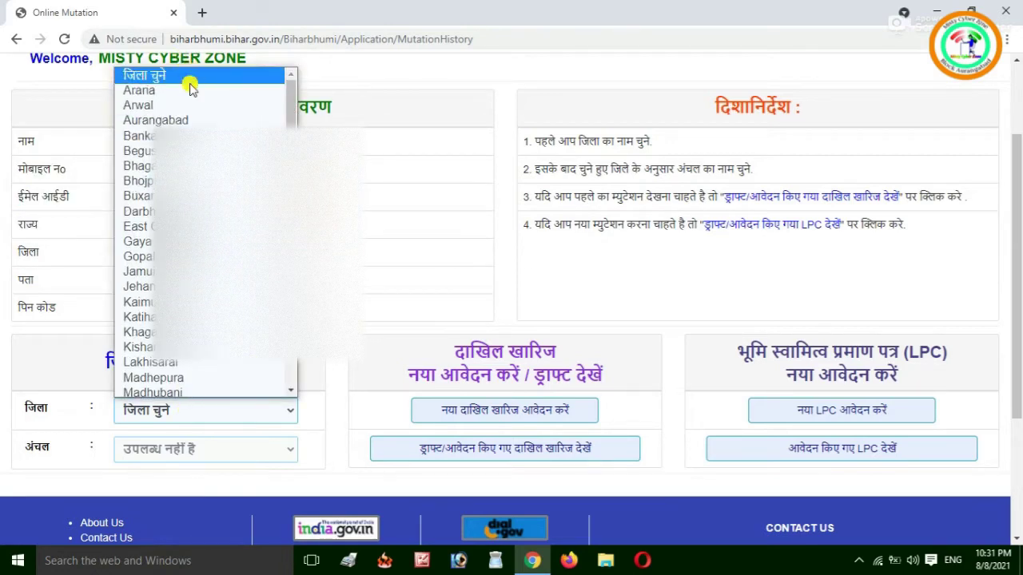
left_click(194, 120)
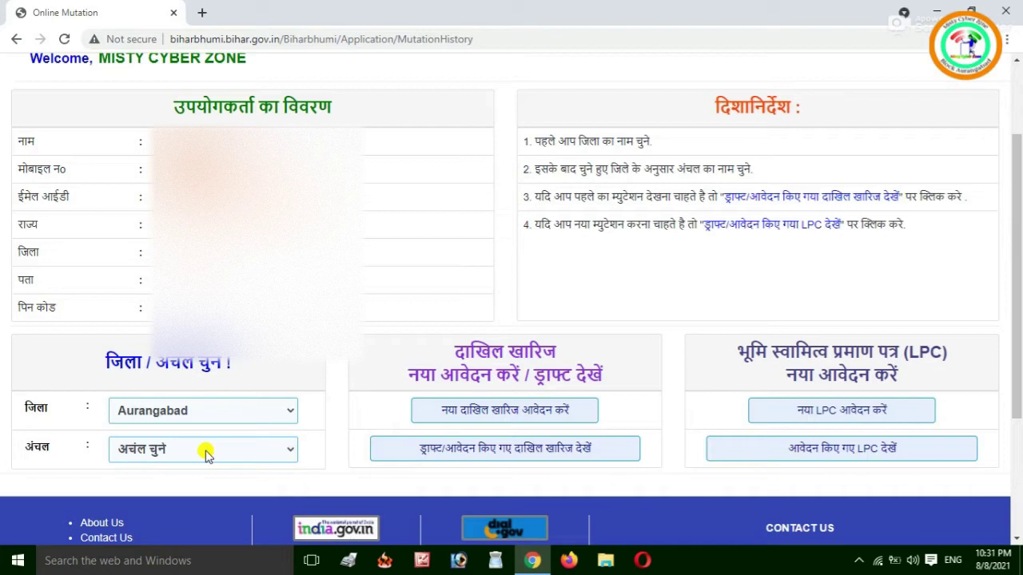
left_click(206, 452)
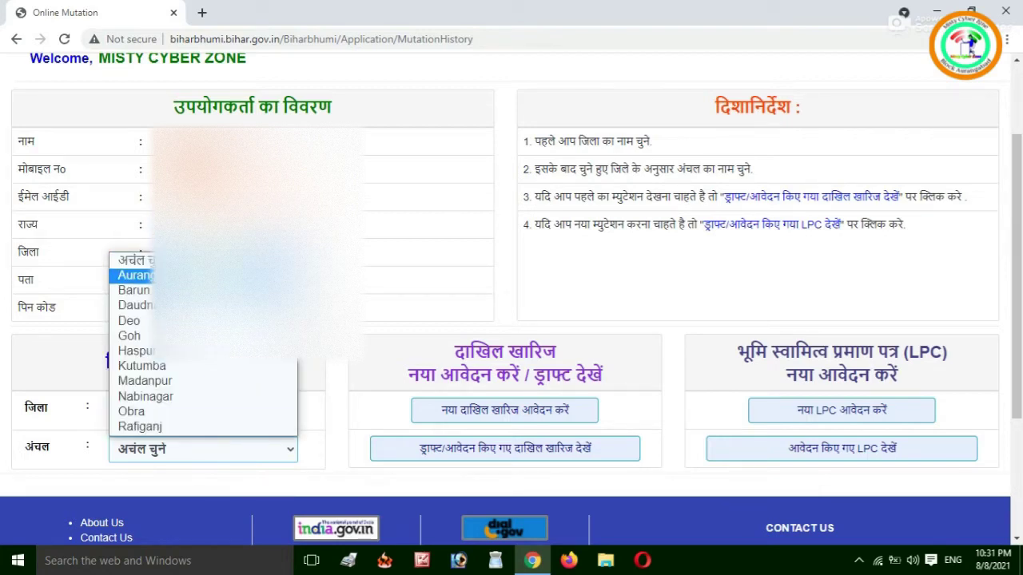
left_click(160, 275)
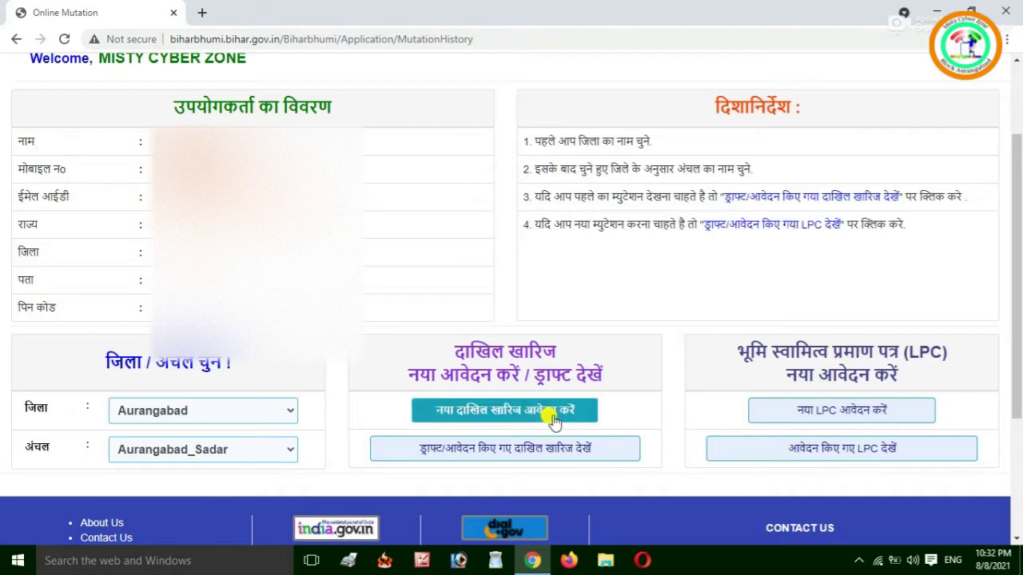
left_click(510, 411)
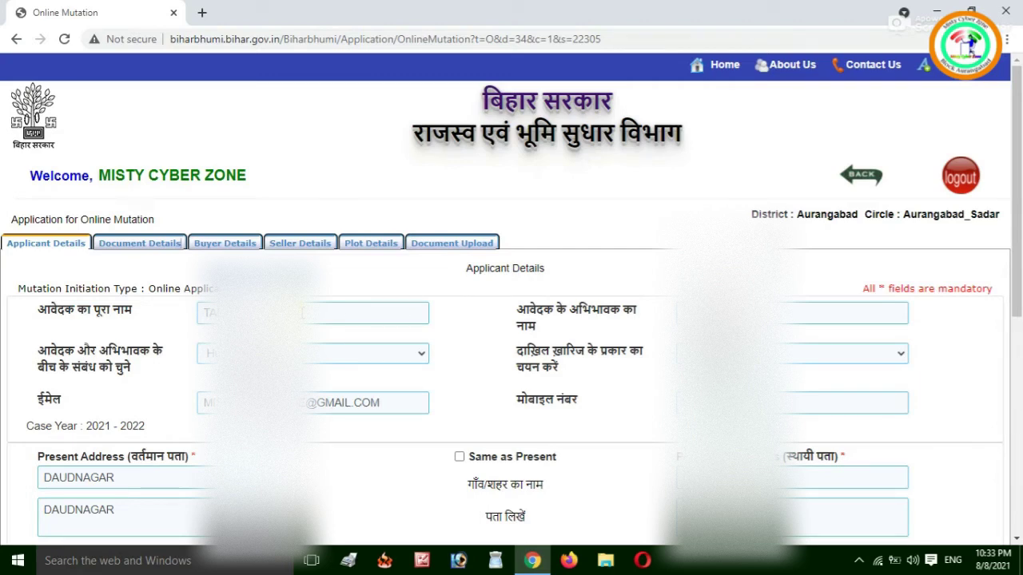
After checking the guardian name, keep relationship Husband and set mutation type Sale/Purchase.
left_click(723, 313)
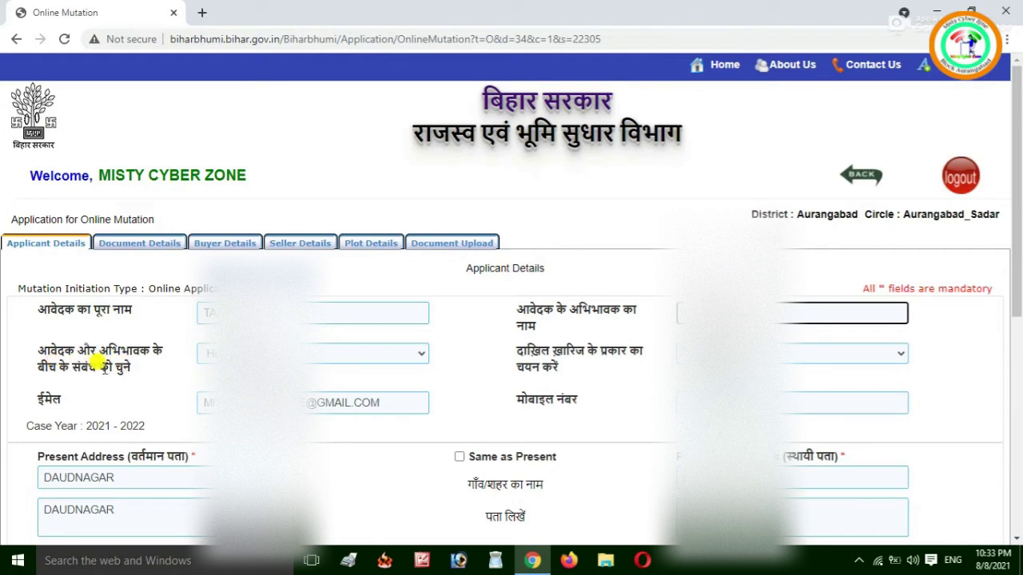
left_click(305, 357)
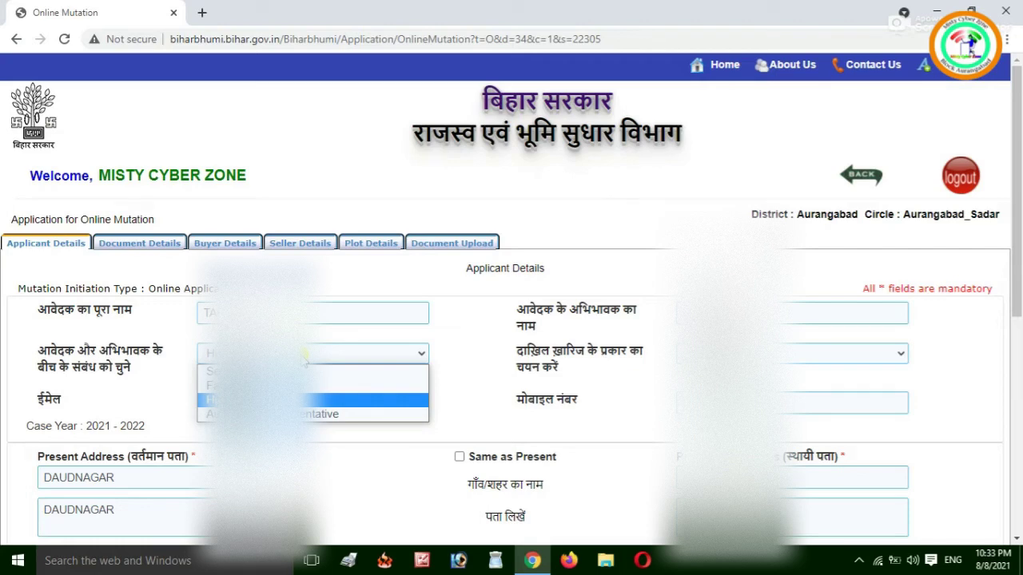
left_click(305, 358)
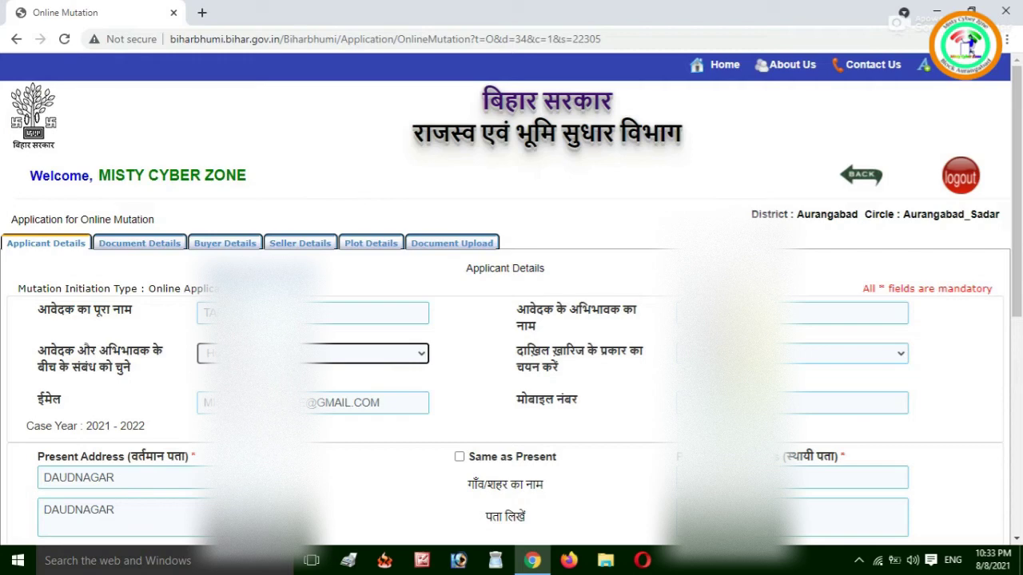
left_click(791, 354)
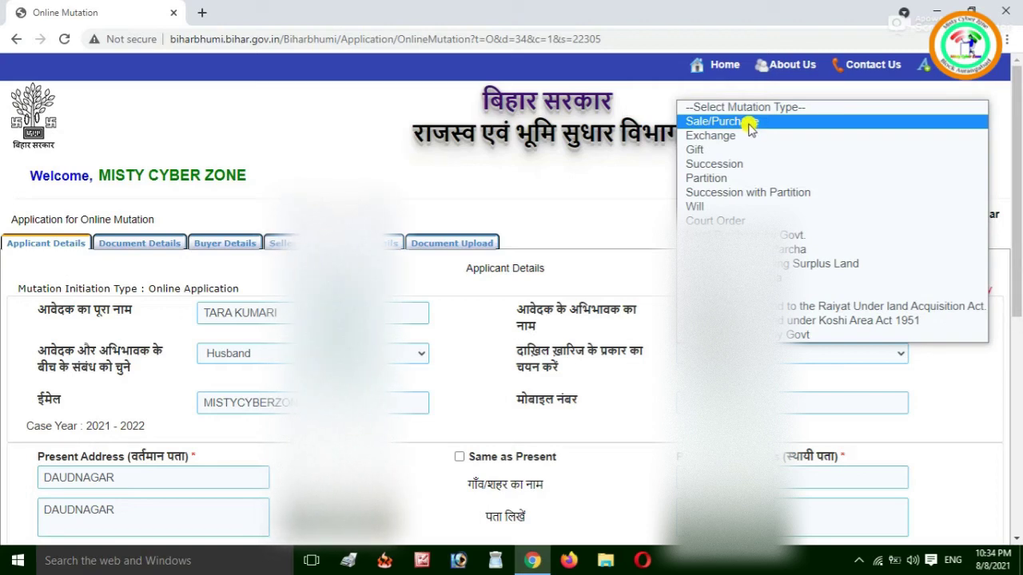
left_click(751, 124)
Tick Same as Present to copy the address into permanent address, then save with Update & Next.
left_click_drag(1020, 146, 1019, 300)
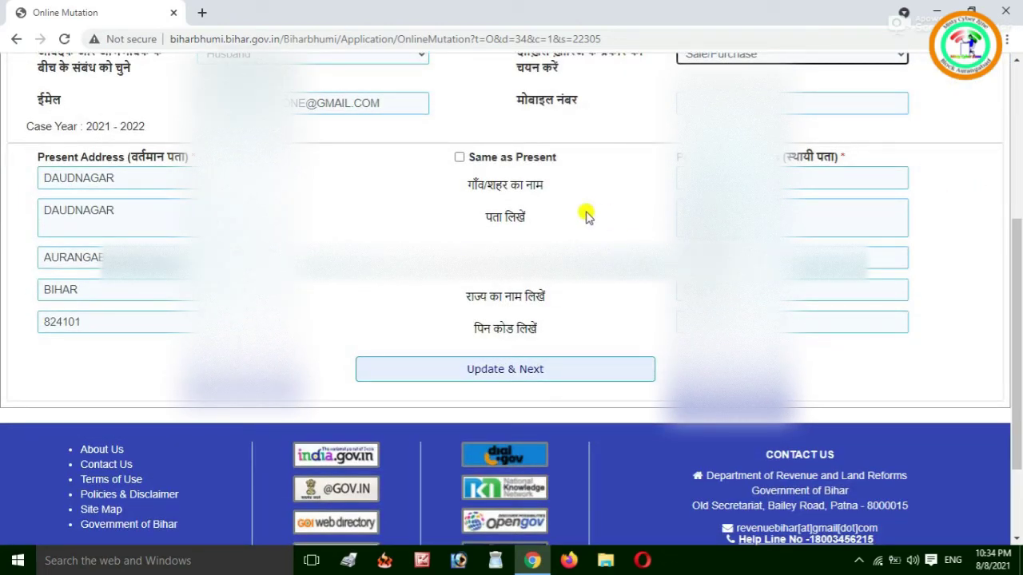
left_click(459, 157)
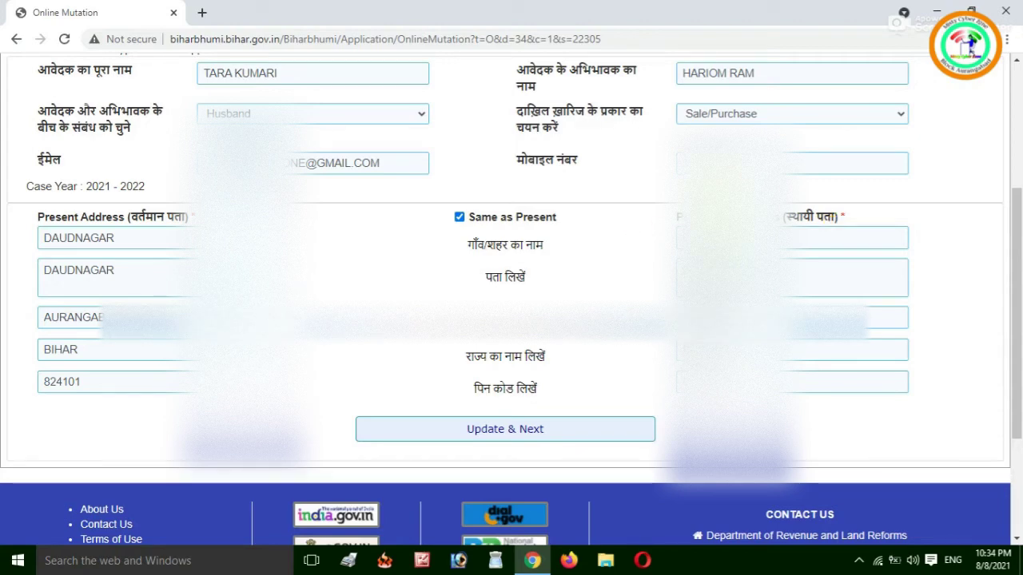
left_click(787, 238)
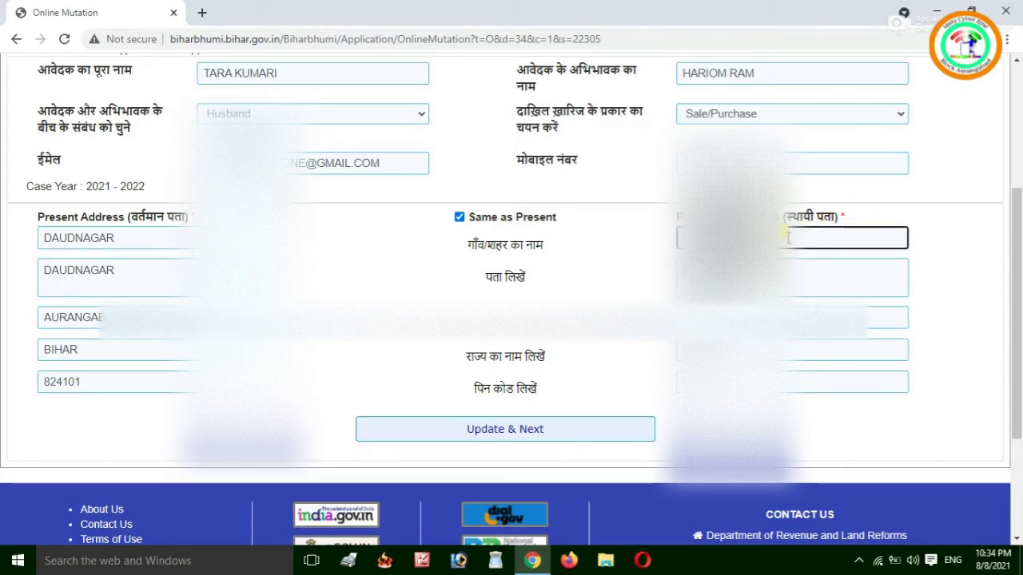
left_click(555, 430)
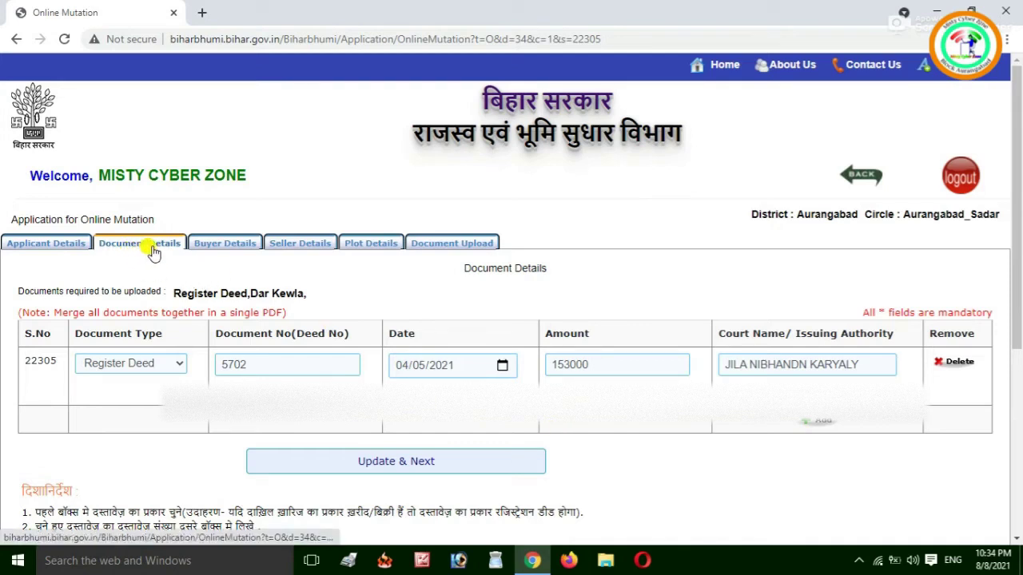
Recheck and resave applicant details, then complete the issuing authority as JILA NIBHANDN KARYALY AURANGABAD.
left_click(48, 246)
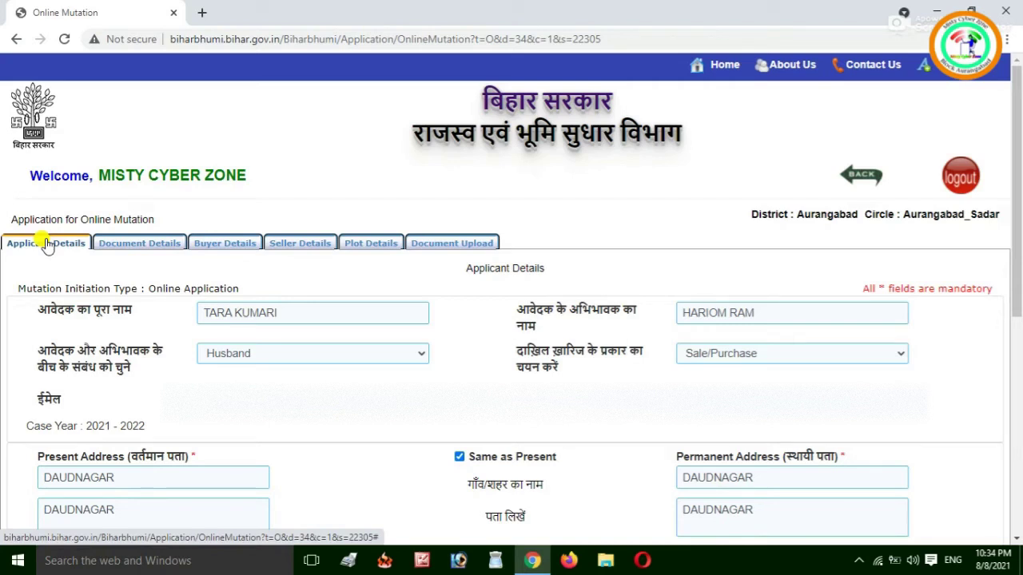
left_click(295, 312)
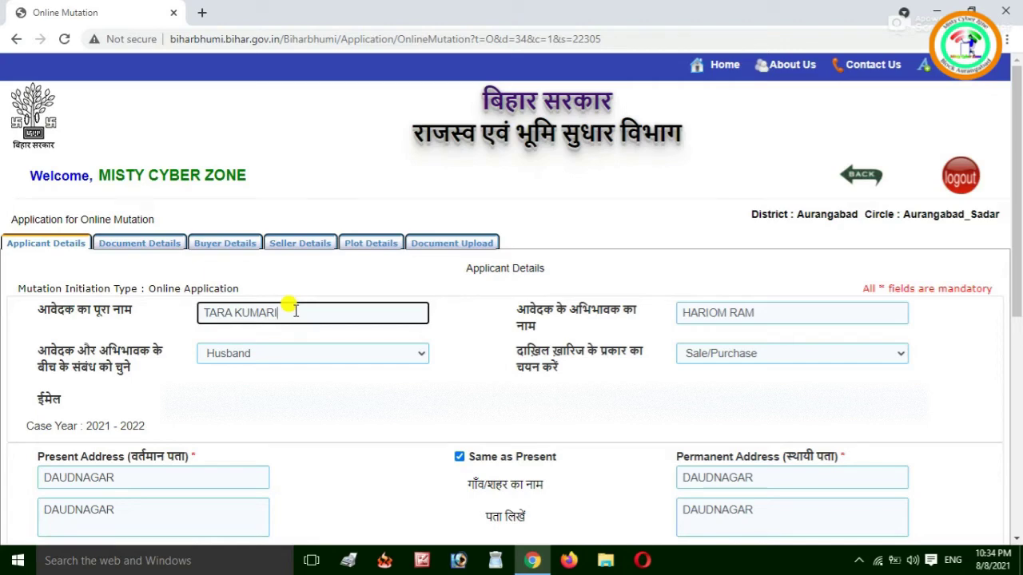
left_click_drag(1017, 272, 1018, 489)
left_click(589, 246)
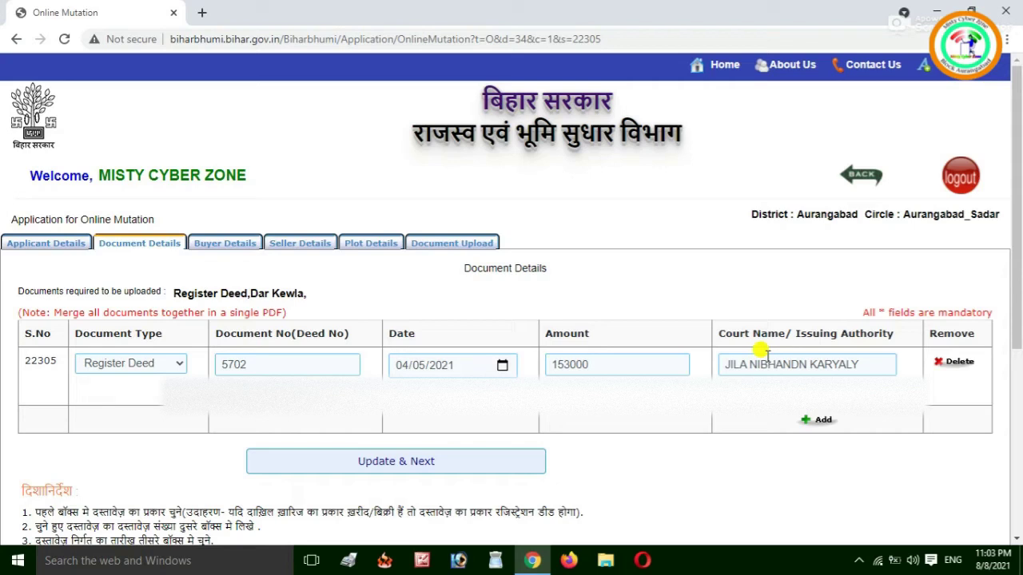
left_click(864, 366)
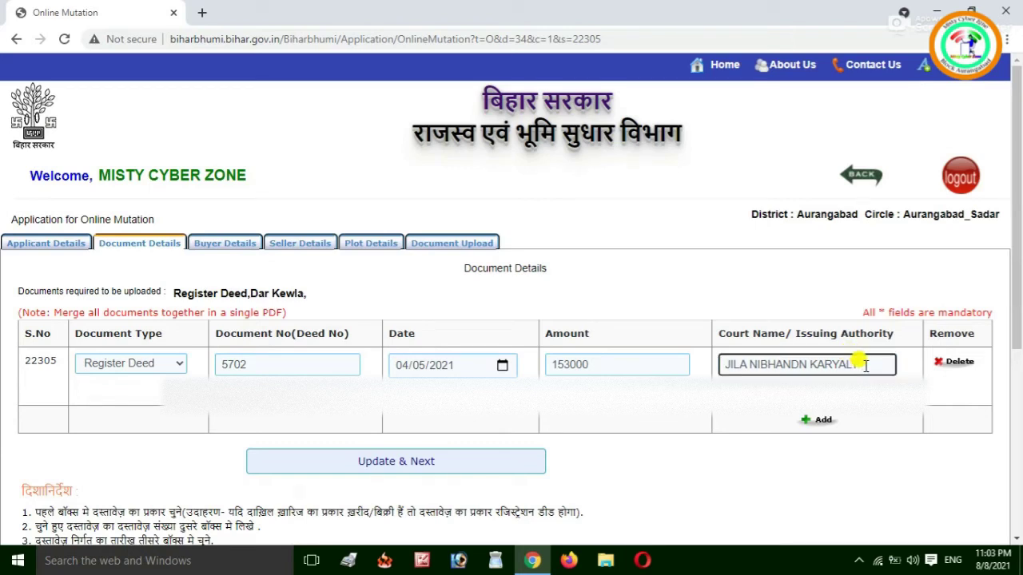
type("Y AURANGABAD")
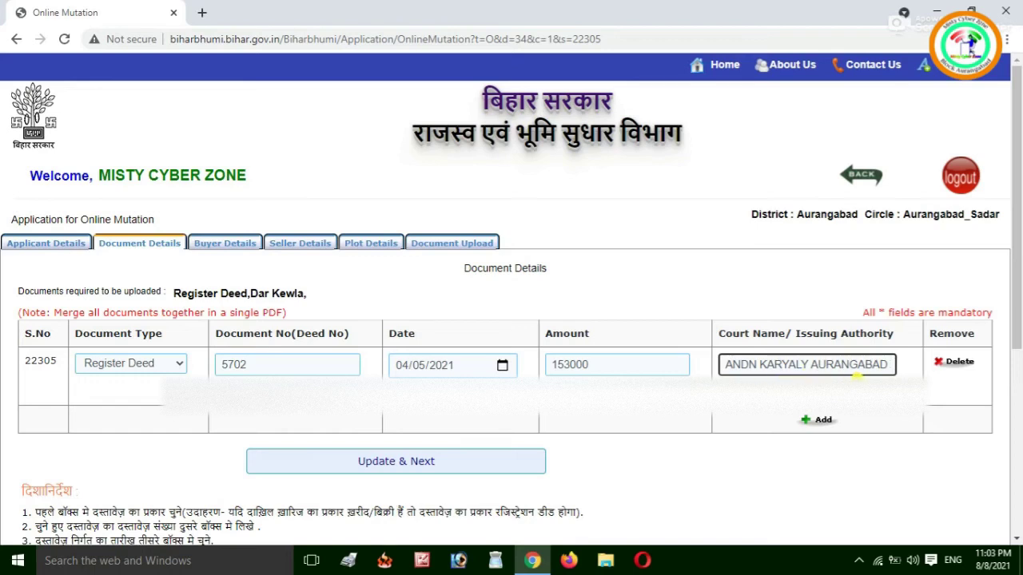
Save the document details, set the buyer's caste to N/A, and save the buyer details.
left_click(421, 468)
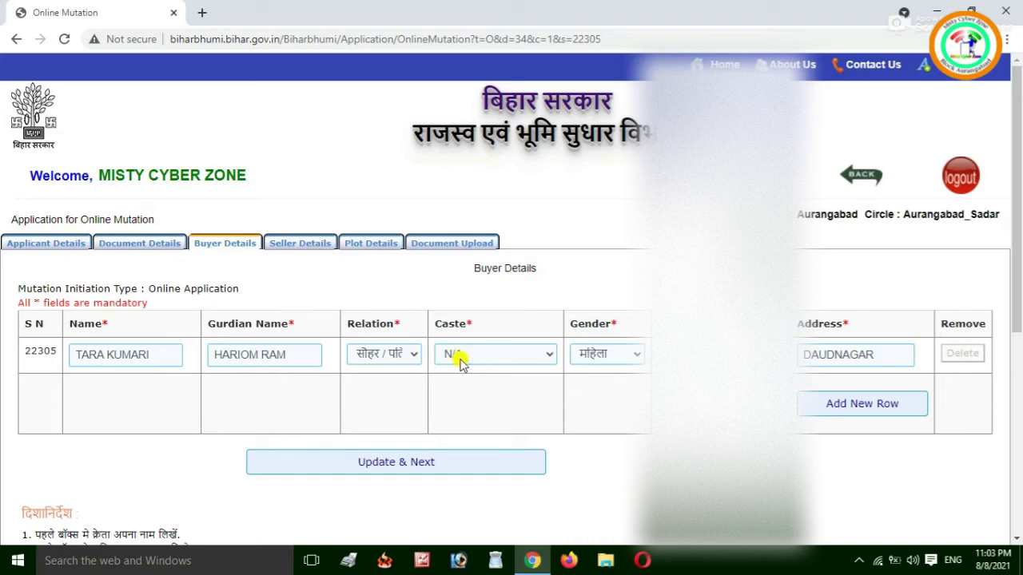
left_click(461, 361)
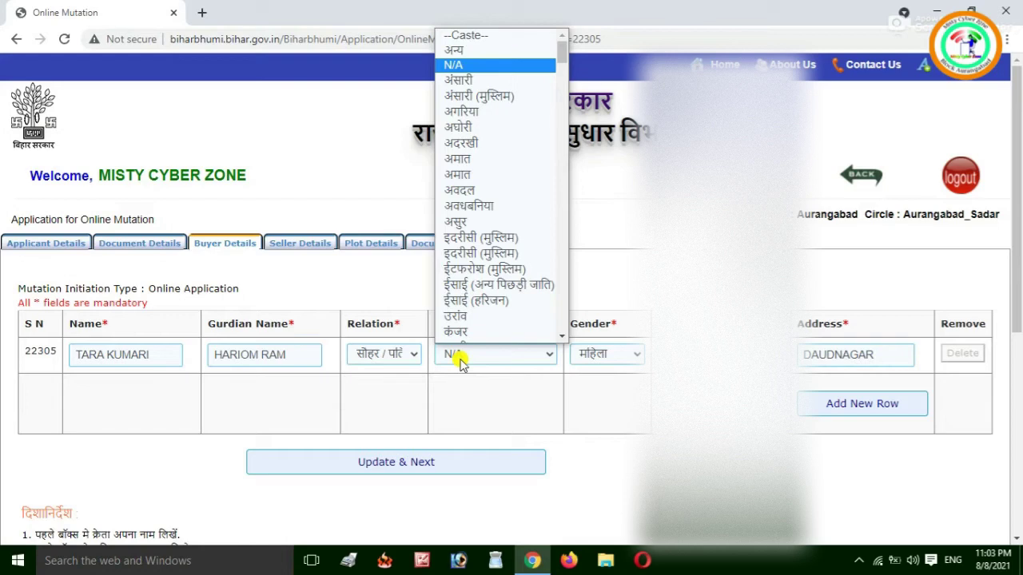
left_click(462, 361)
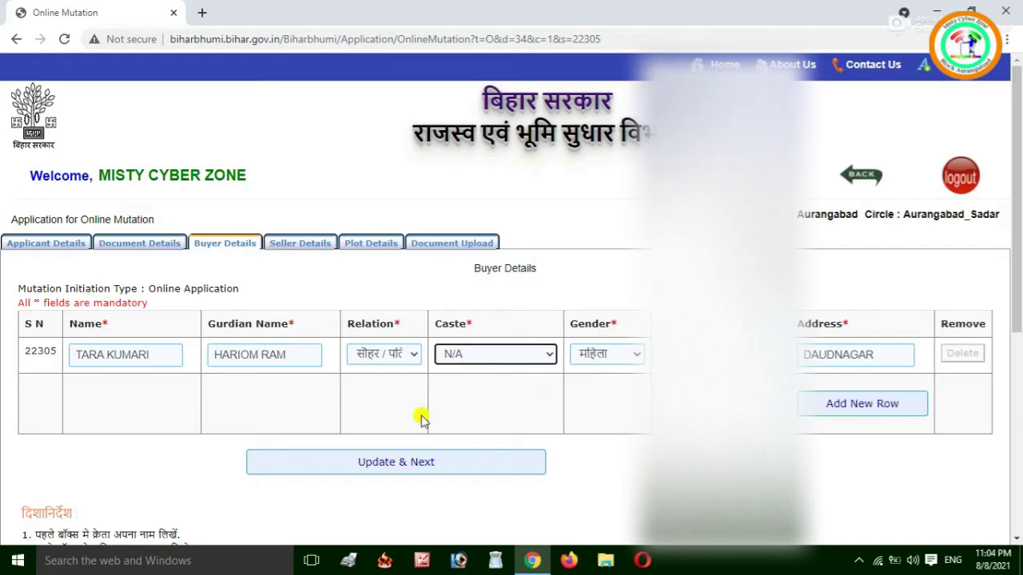
left_click(398, 469)
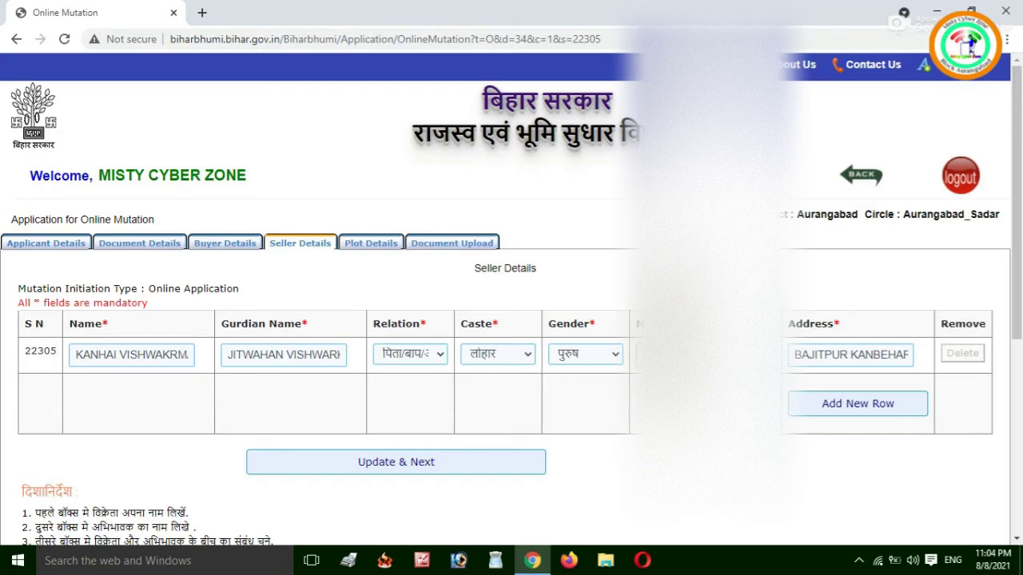
Add another seller row, then save the seller details and continue to plot details.
left_click(863, 415)
left_click(409, 468)
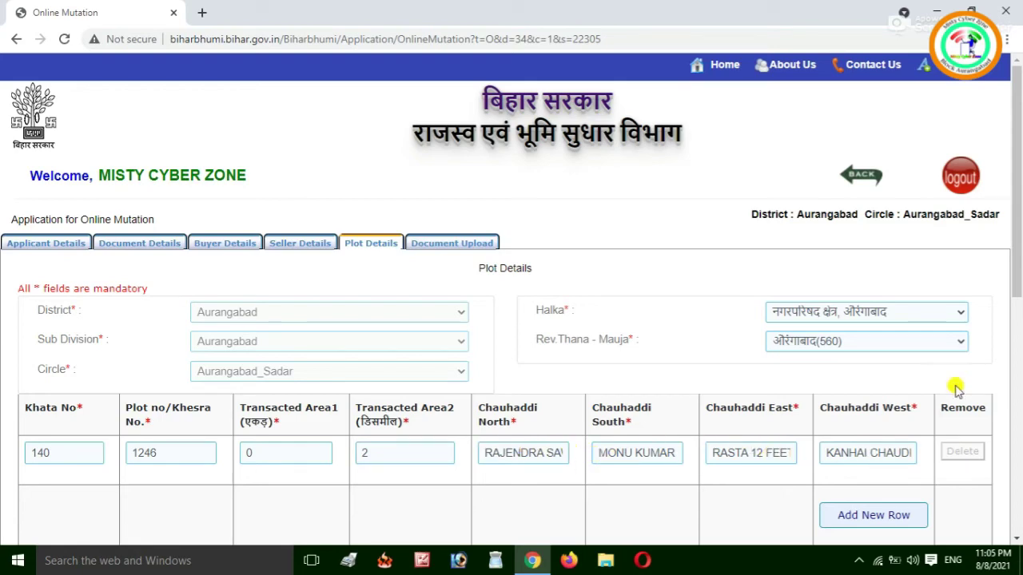
Save the Khata 140, plot 1246 row with Update & Next.
left_click_drag(1018, 272, 1019, 339)
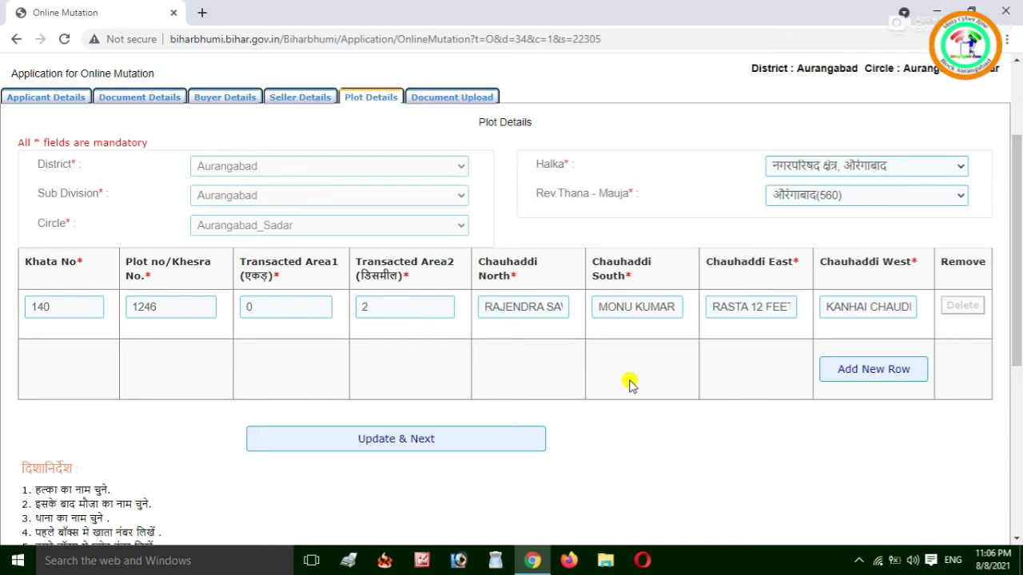
left_click(451, 441)
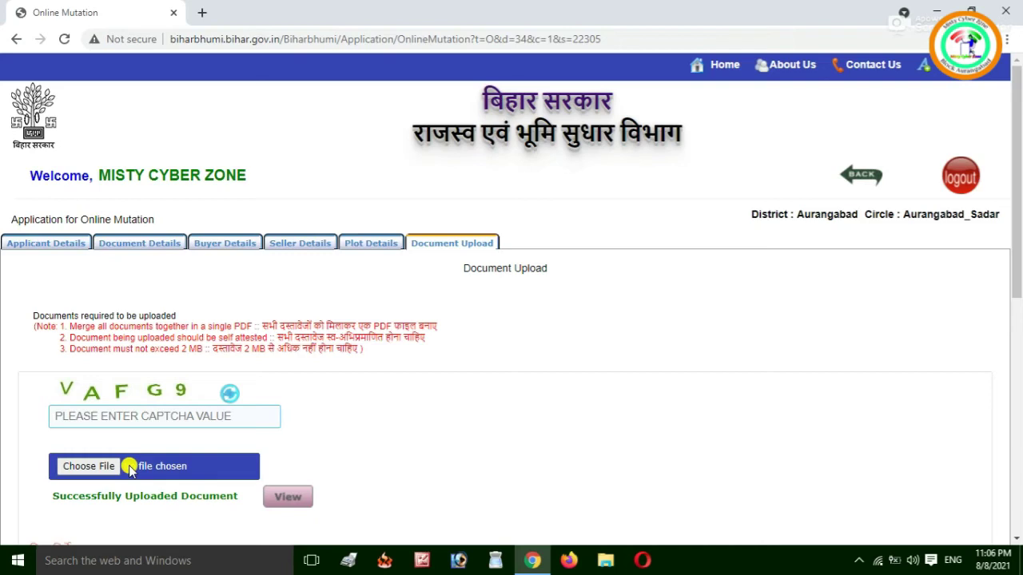
Enter the displayed captcha and open the successfully uploaded document PDF.
left_click(94, 410)
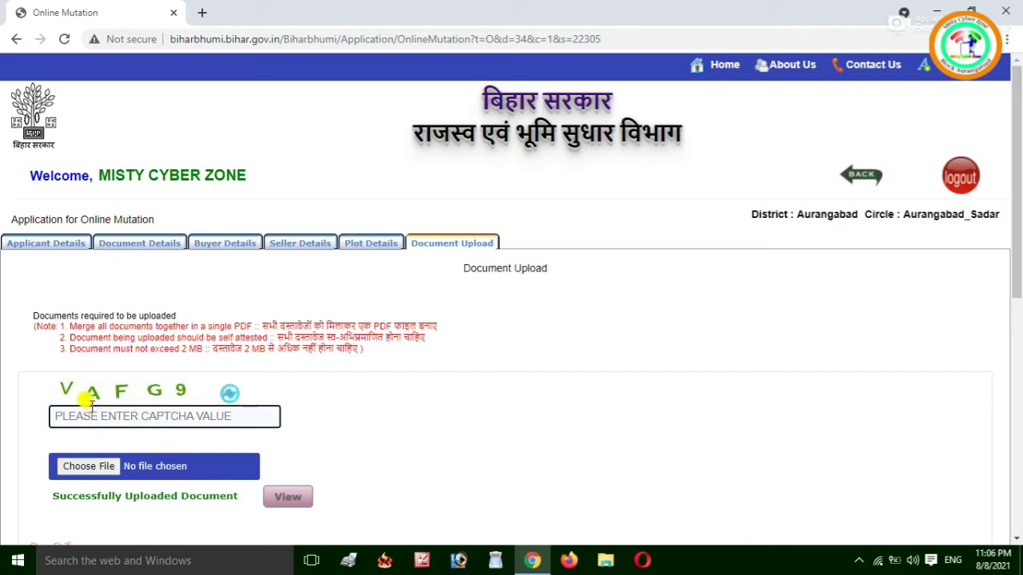
type("VAFG9")
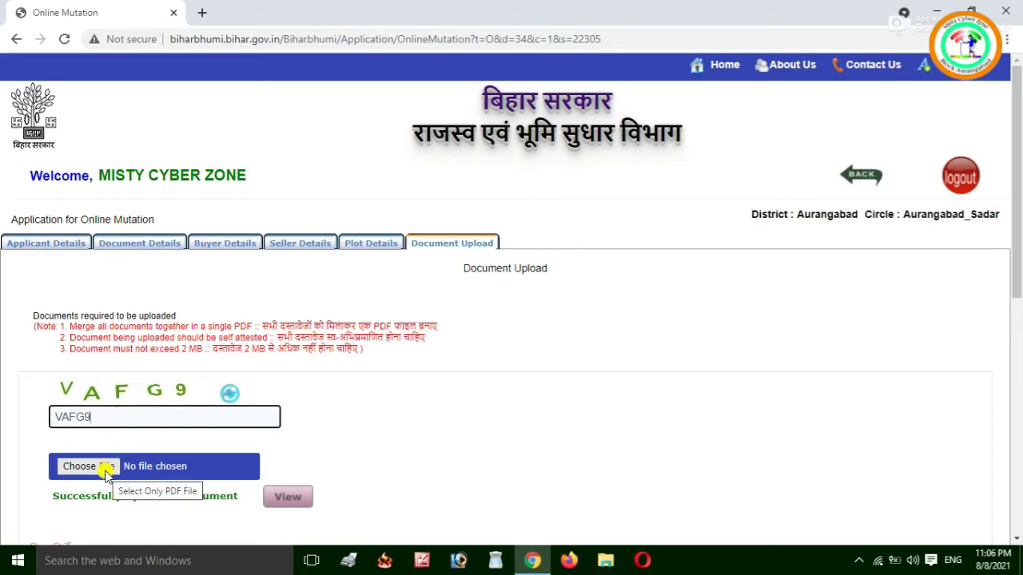
left_click_drag(1018, 304, 1018, 334)
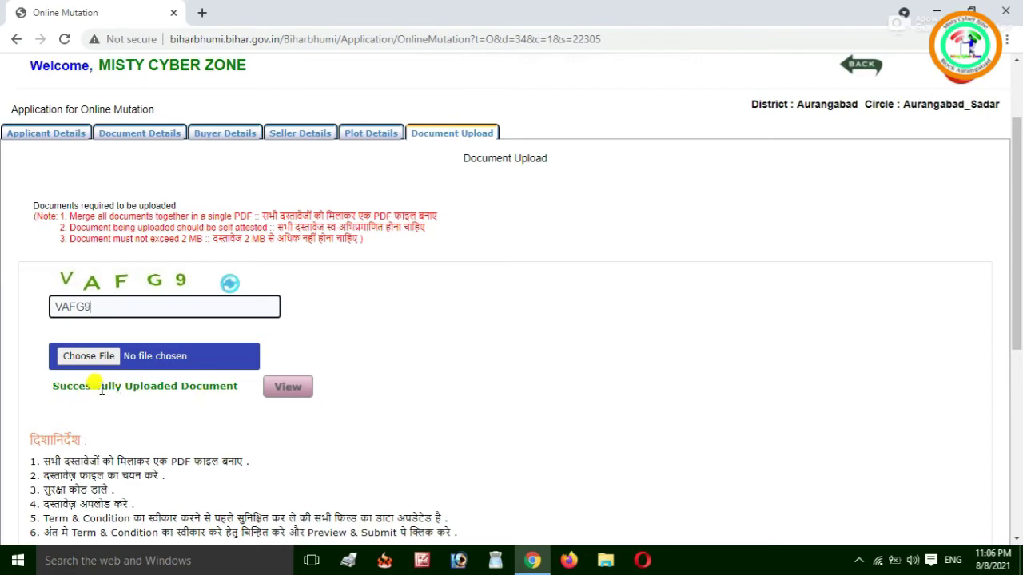
left_click(99, 388)
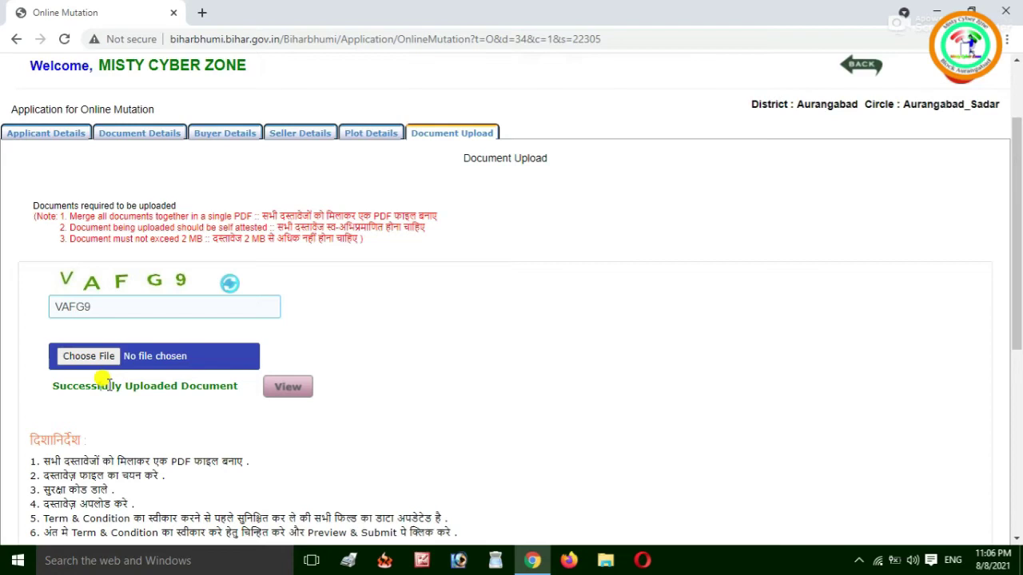
left_click_drag(53, 387, 237, 390)
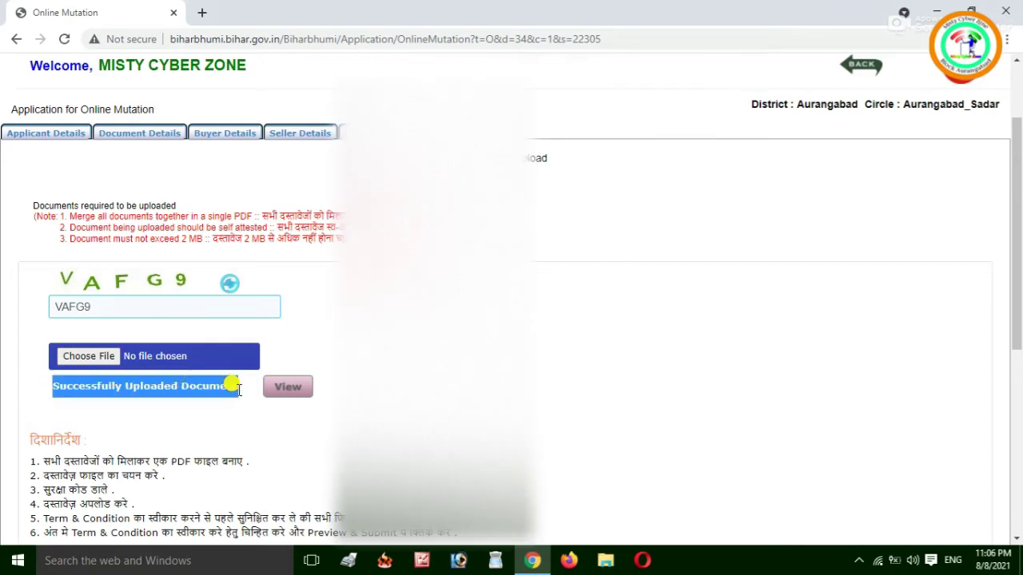
left_click(294, 389)
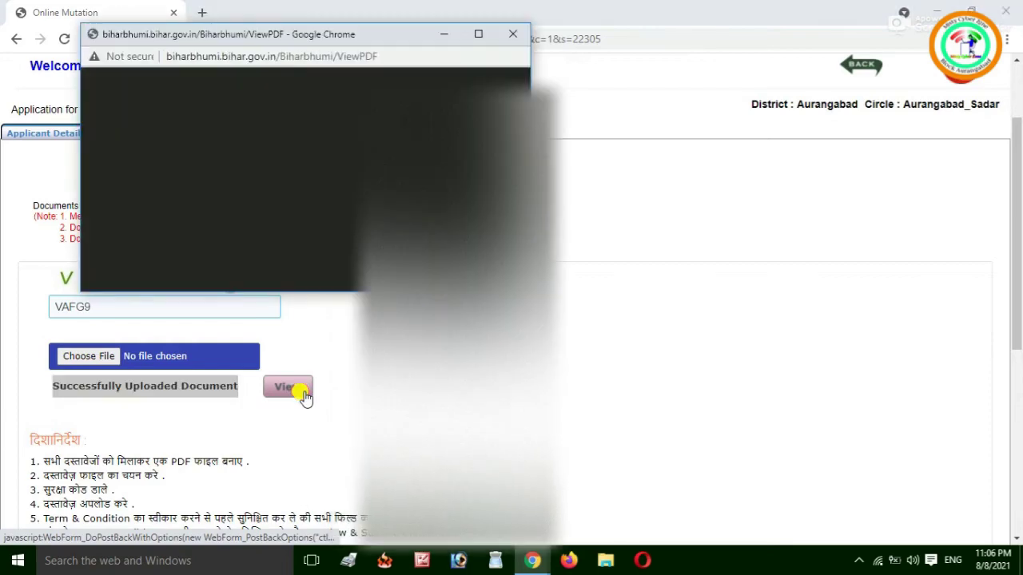
Maximize the PDF viewer and scroll through the 9-page scanned deed.
left_click(476, 36)
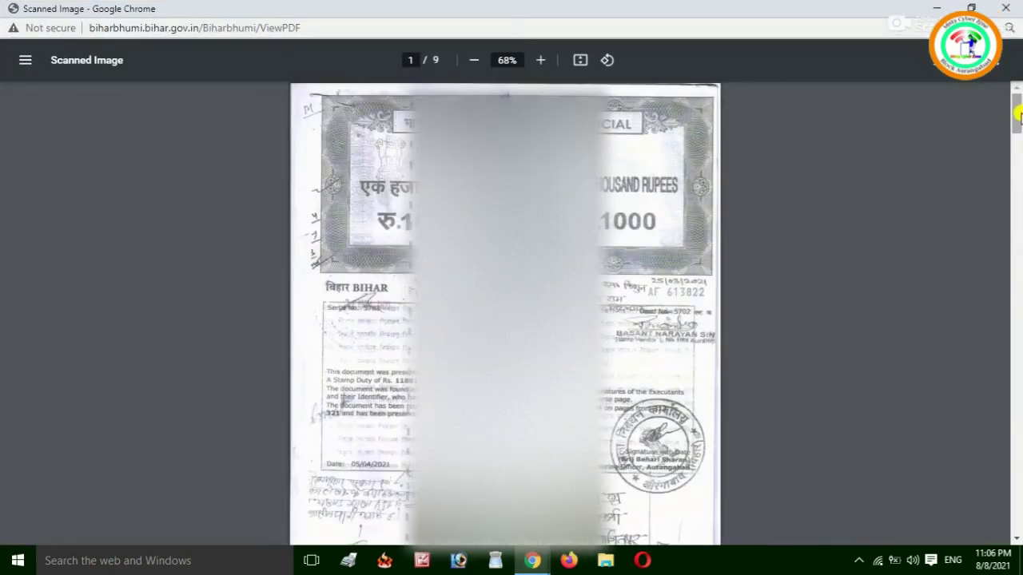
left_click_drag(1018, 114, 1018, 72)
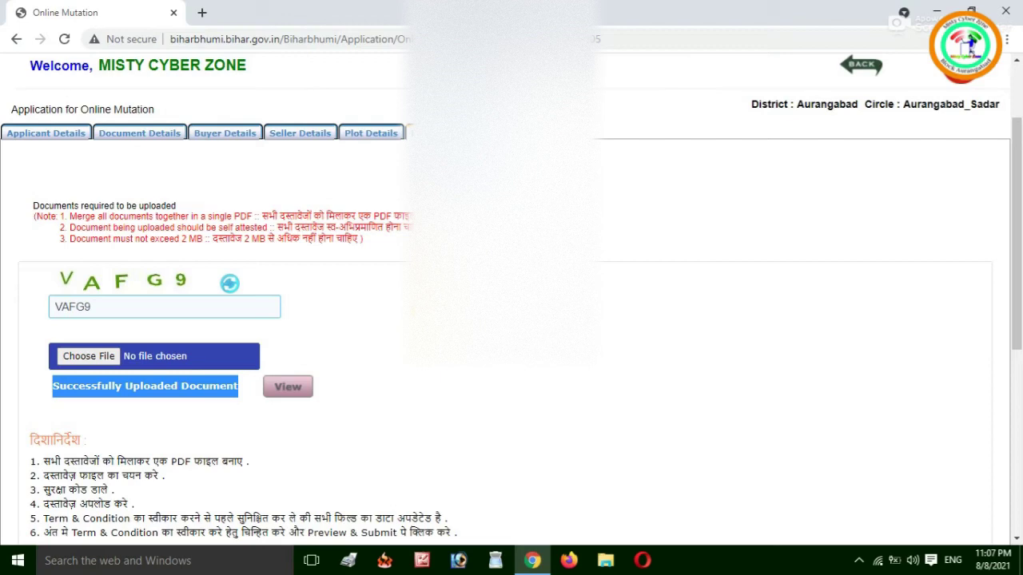
left_click_drag(1017, 257, 1016, 392)
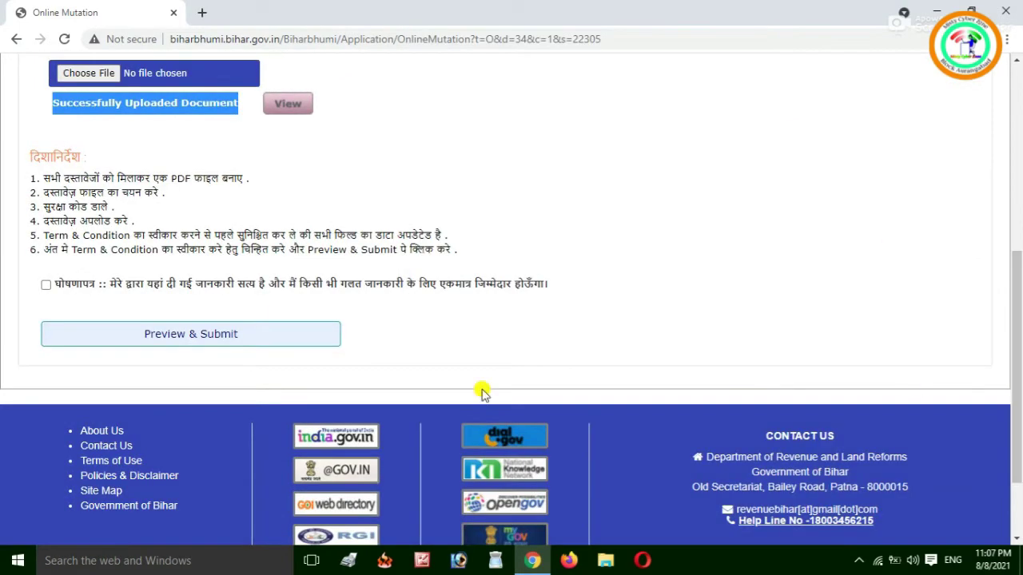
Accept the declaration and bring up the application's Preview and Final page.
left_click_drag(1016, 351, 1017, 314)
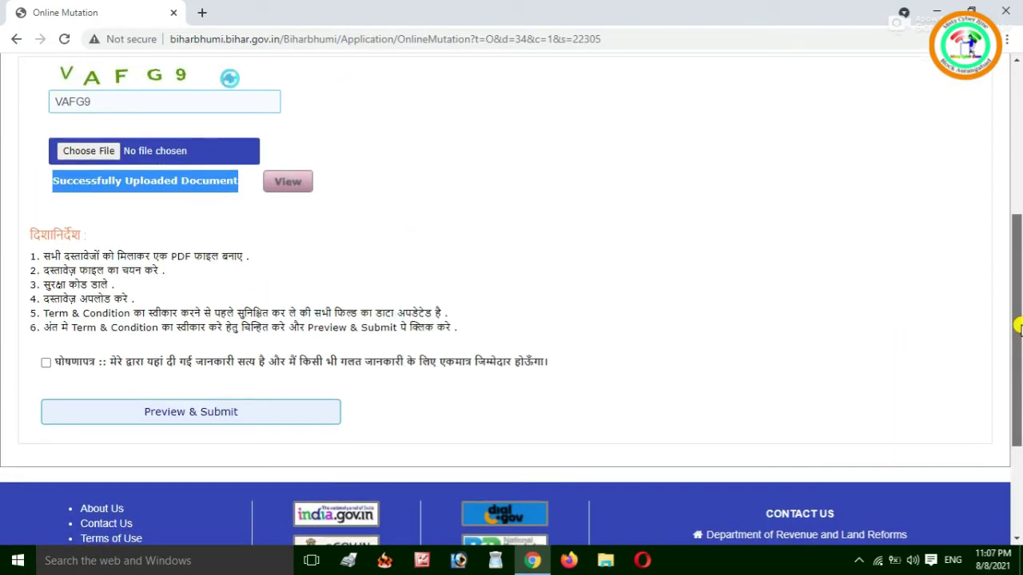
left_click(47, 363)
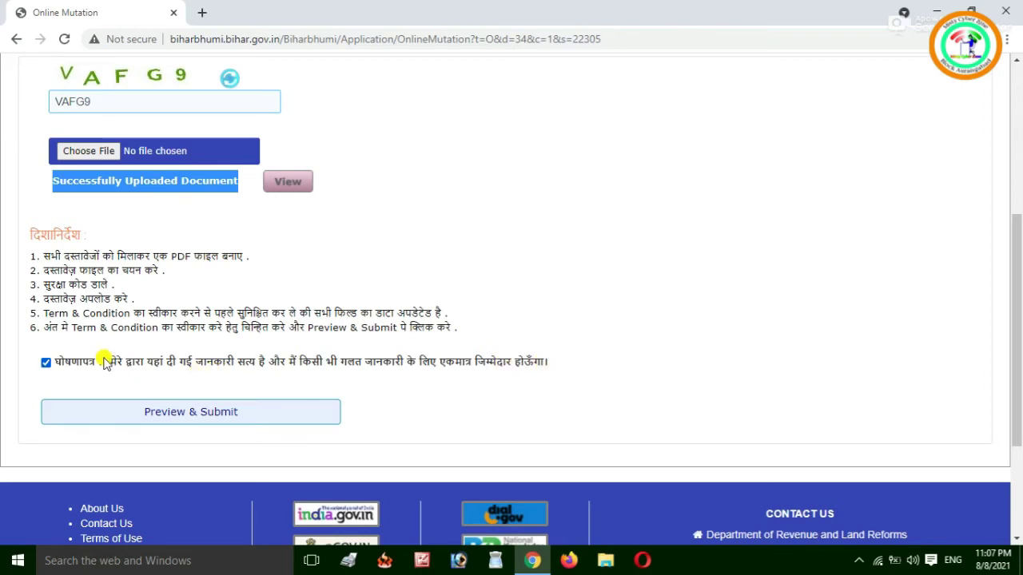
left_click(192, 414)
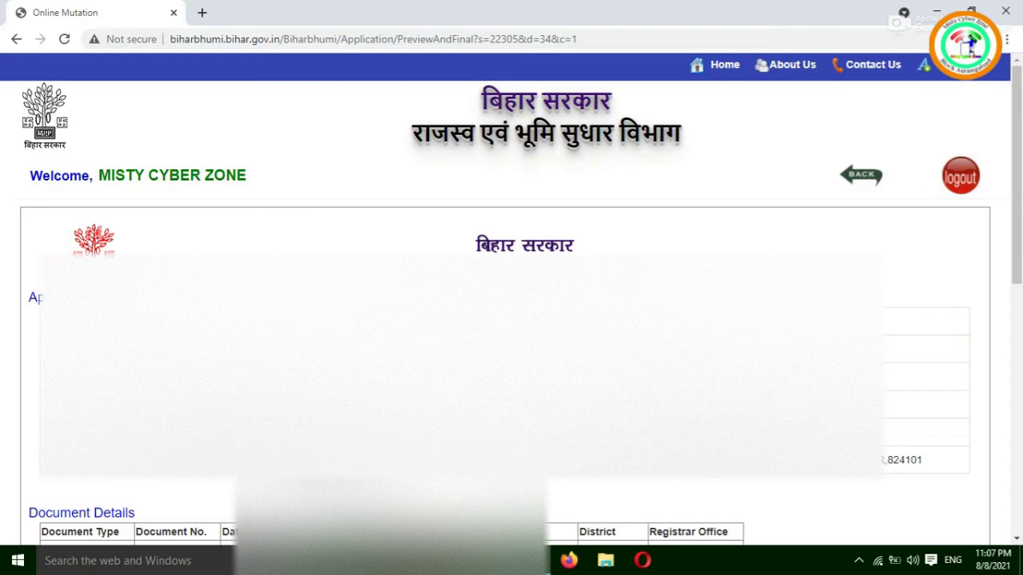
left_click_drag(1019, 120, 1019, 150)
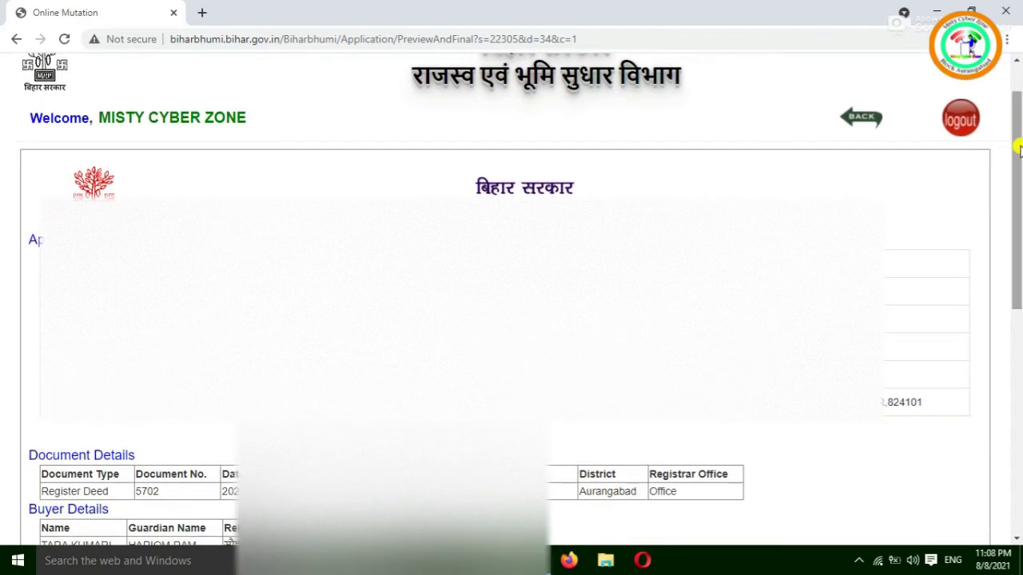
left_click_drag(1020, 149, 1019, 185)
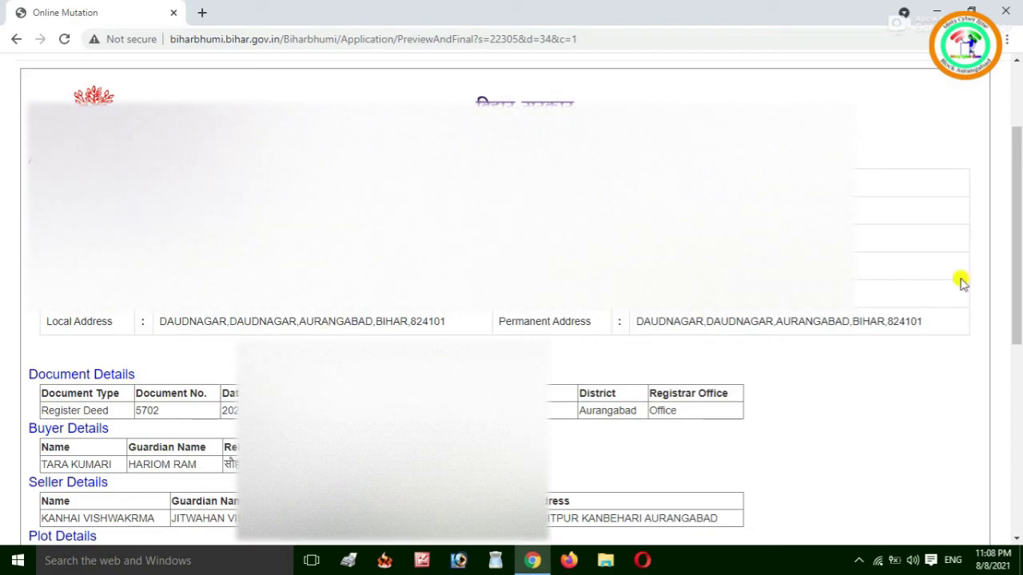
left_click_drag(1019, 266, 1020, 296)
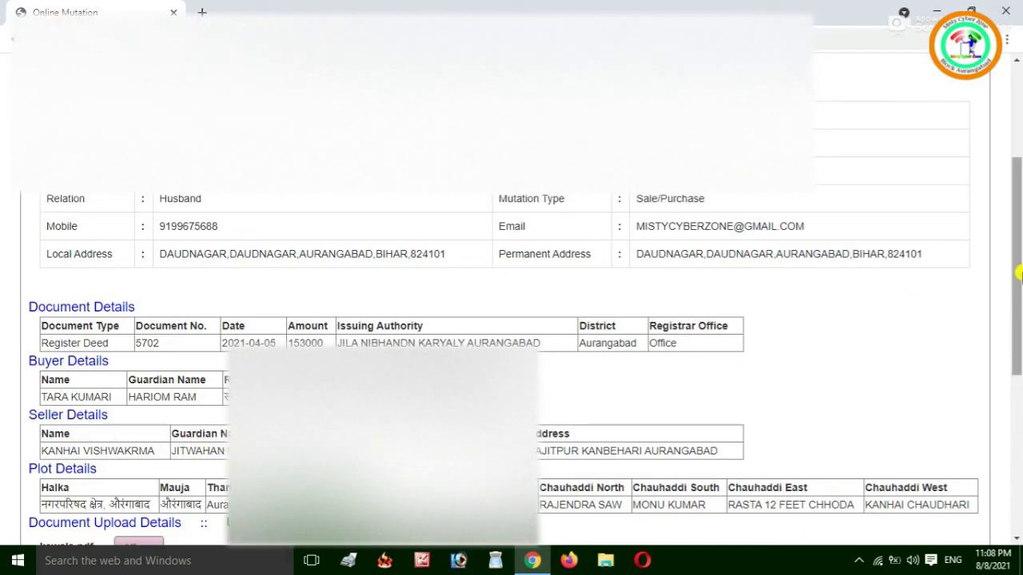
left_click_drag(1019, 276, 1018, 324)
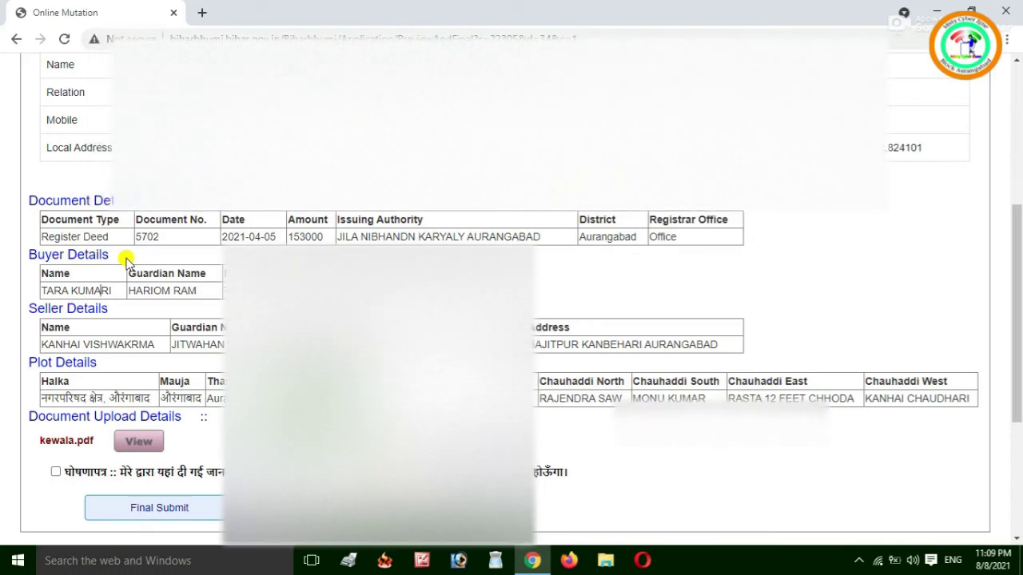
mouse_move(1018, 248)
left_mouse_down()
mouse_move(1019, 112)
mouse_move(1019, 259)
left_mouse_up()
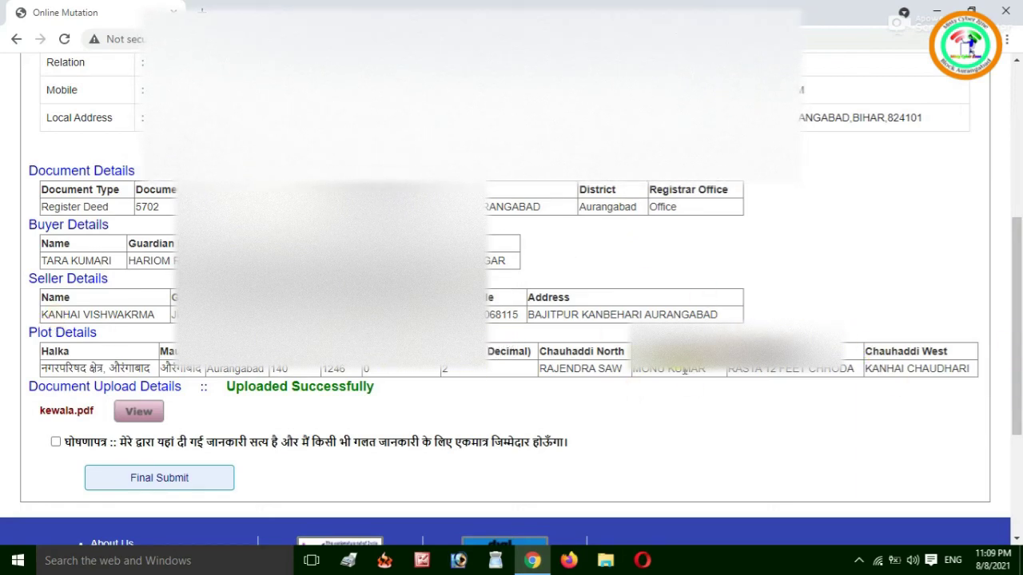
Tick the preview-page declaration and final-submit the mutation application to get its acknowledgement receipt.
left_click(58, 443)
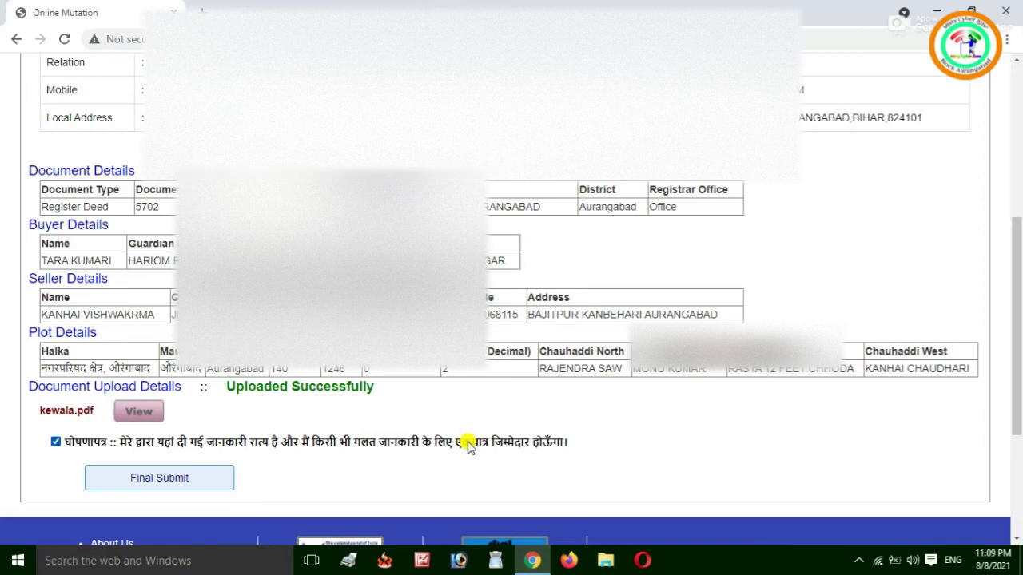
left_click(184, 478)
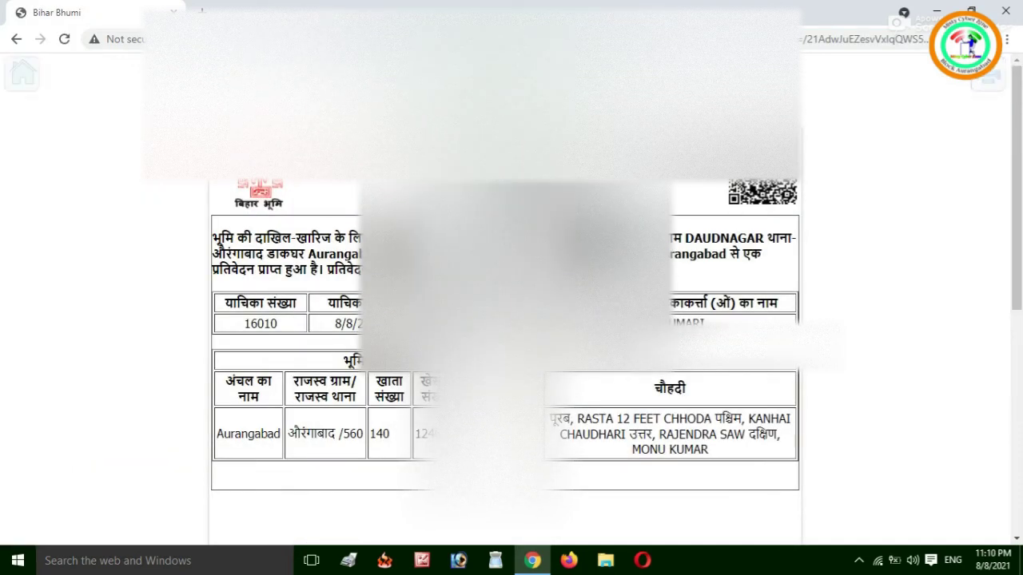
Open a printable receipt copy, cancel printing, close the extra tab and return to the sign-in home.
left_click_drag(549, 324, 600, 331)
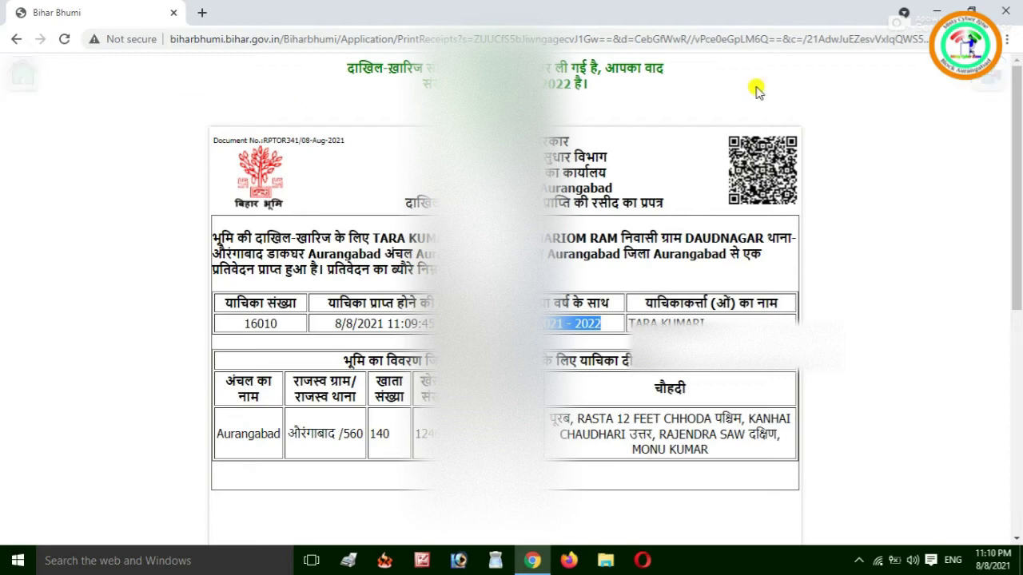
left_click(988, 80)
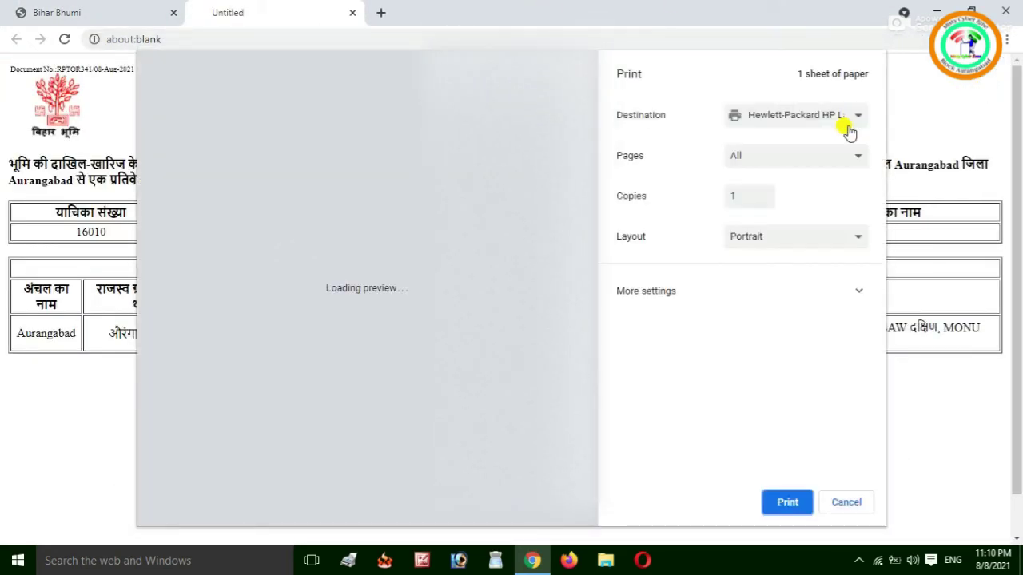
left_click(847, 508)
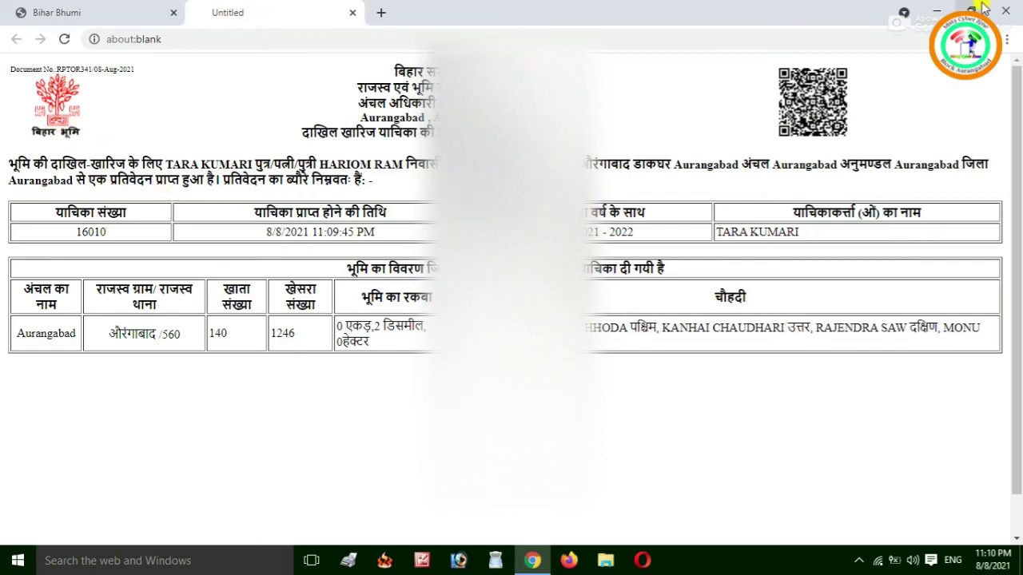
left_click(351, 12)
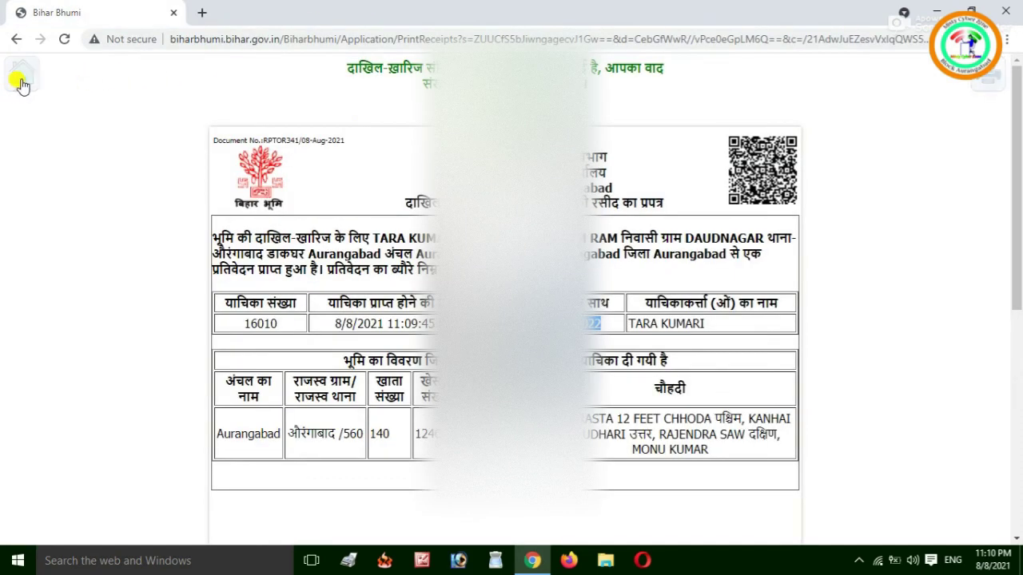
left_click(23, 74)
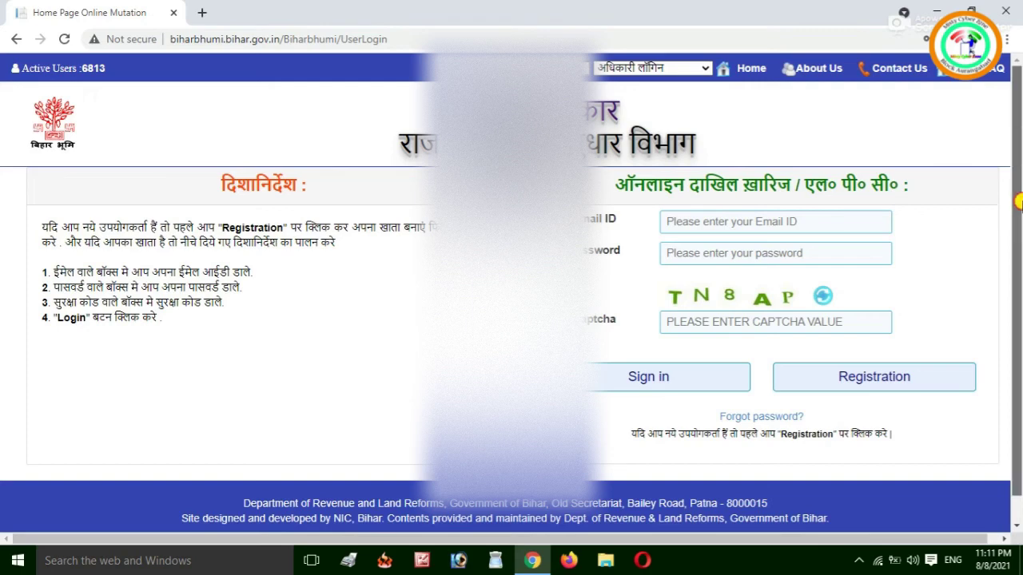
Go back to the main department home page with its grid of land-record services.
scroll(1020, 201, "down", 1)
scroll(1015, 160, "up", 1)
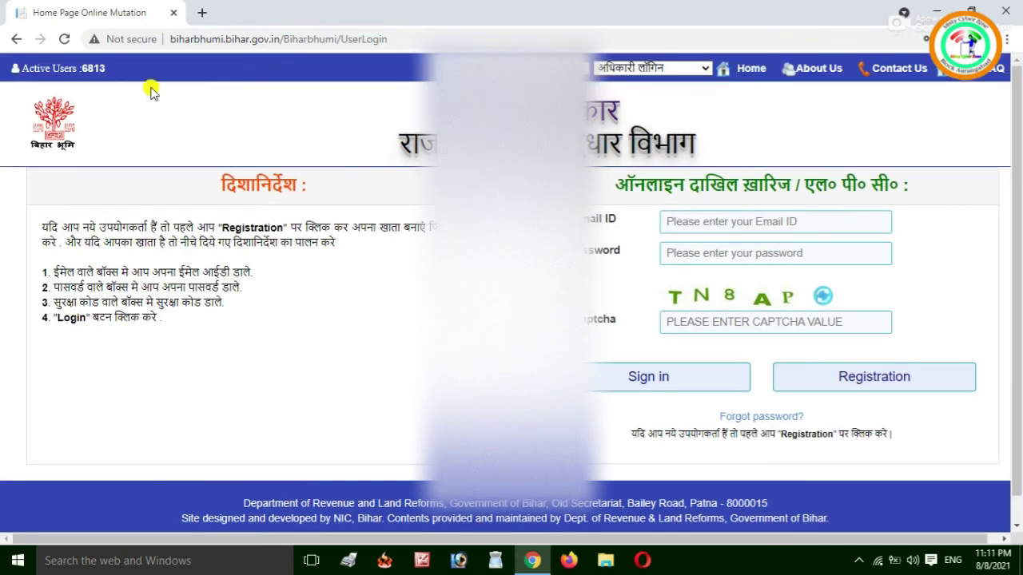
left_click(756, 70)
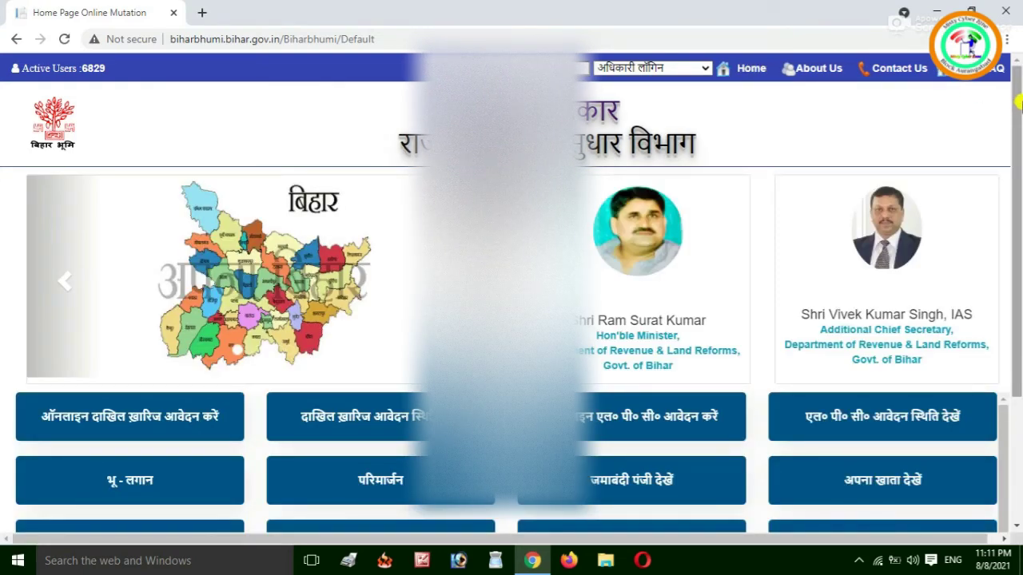
scroll(1018, 185, "down", 2)
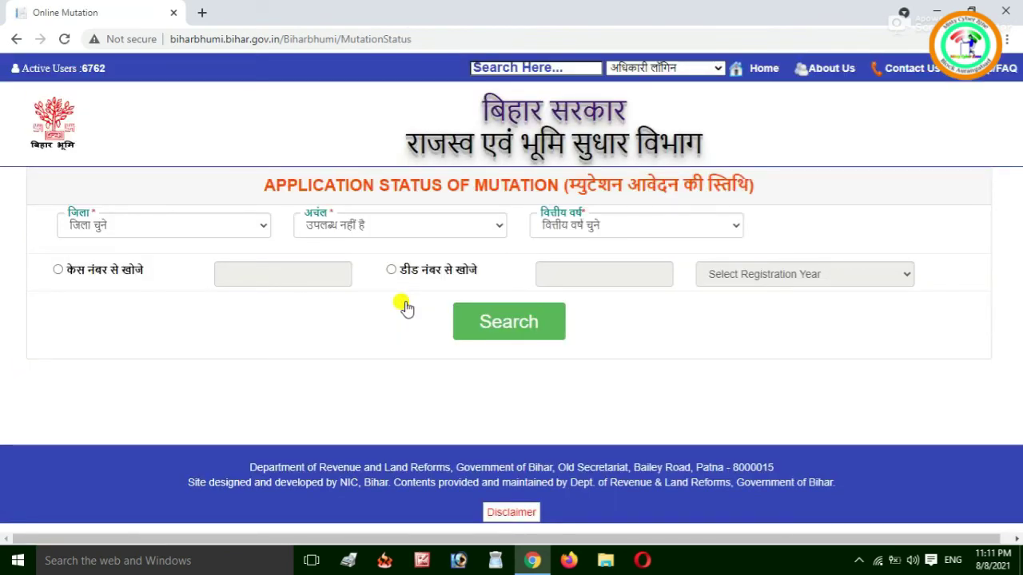
Choose district Aurangabad, anchal Aurangabad_Sadar and financial year 2021 - 2022.
left_click(163, 229)
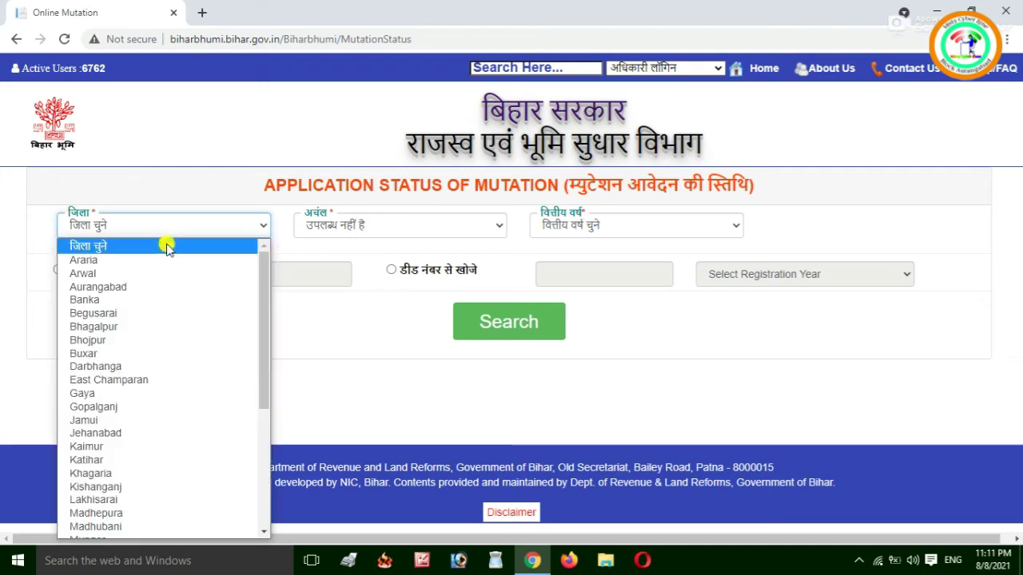
left_click(167, 286)
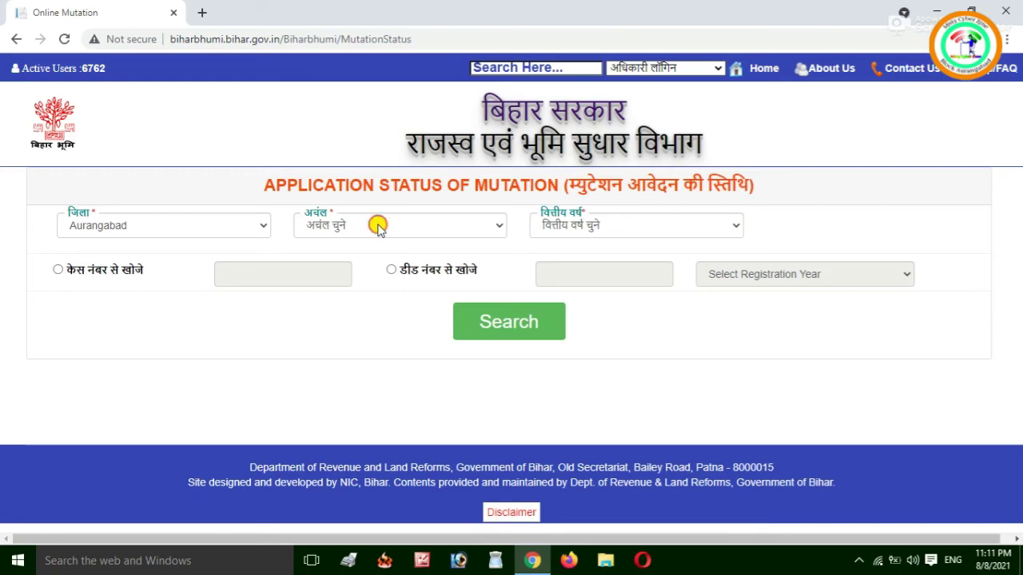
left_click(378, 227)
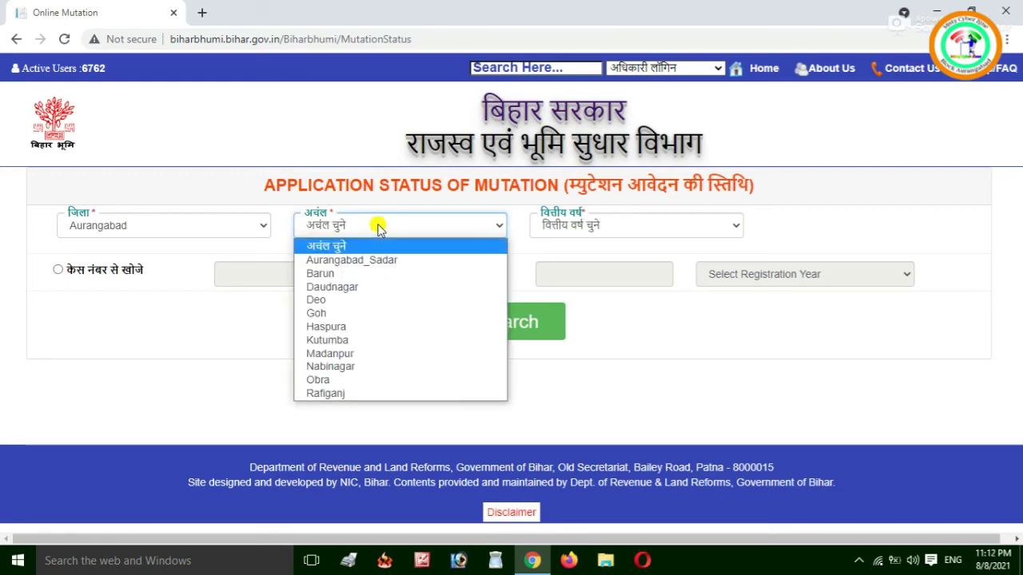
left_click(447, 260)
left_click(599, 230)
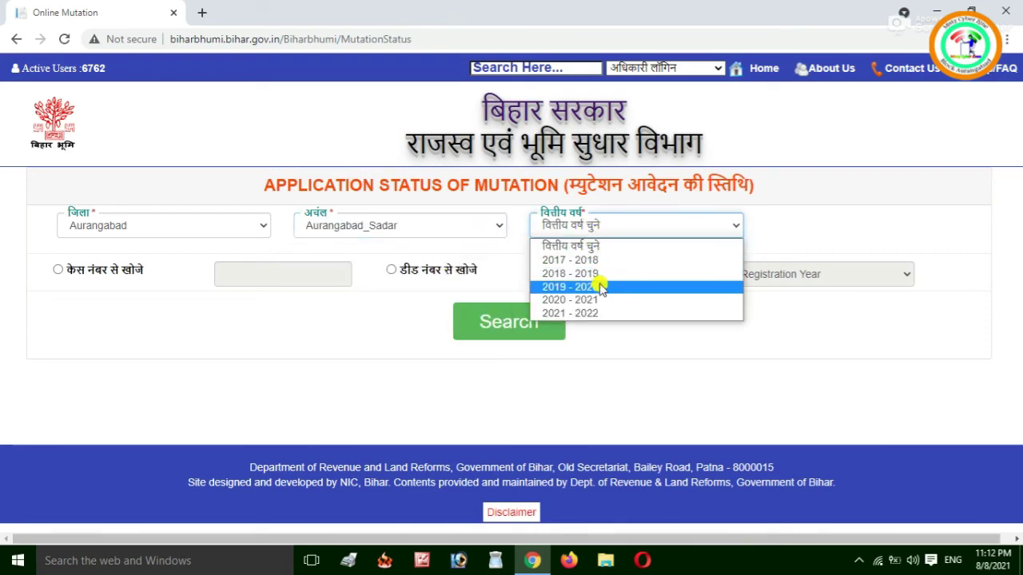
left_click(594, 312)
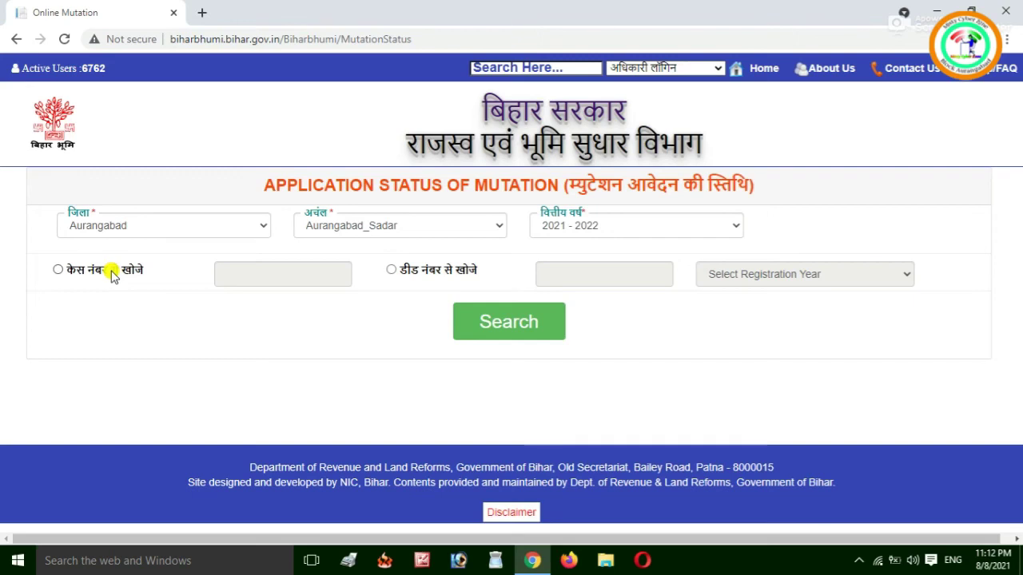
left_click(391, 270)
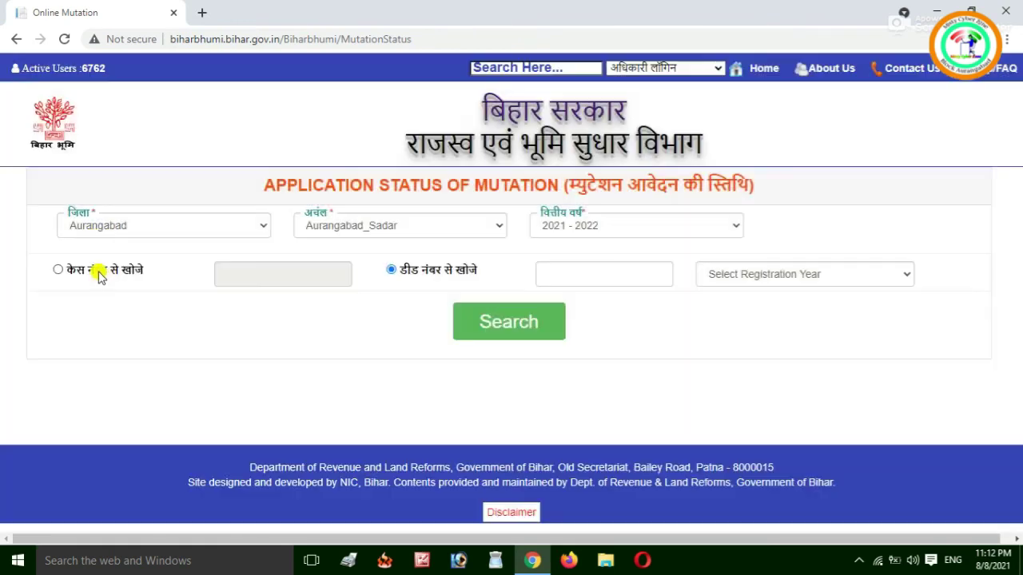
left_click(98, 271)
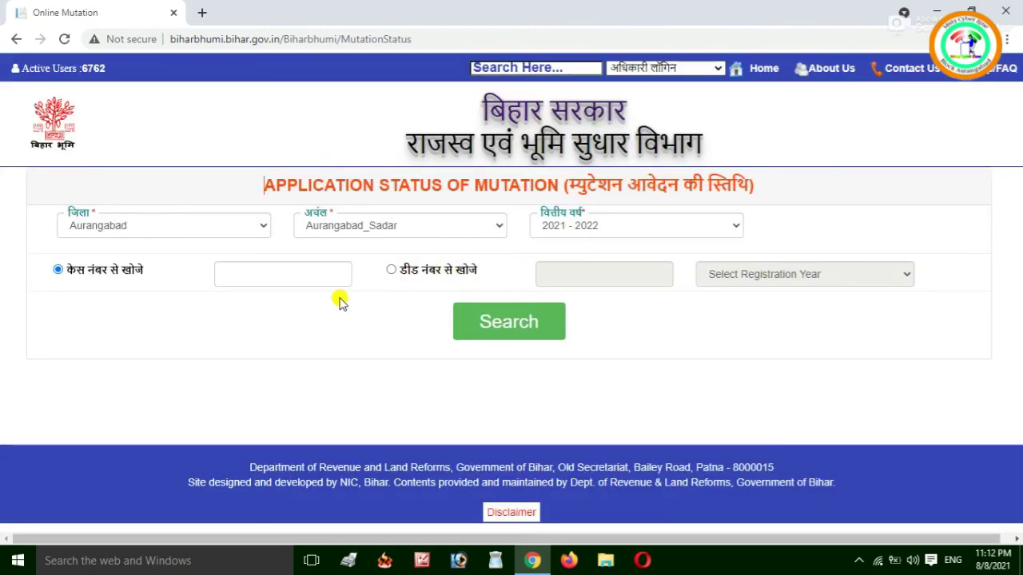
left_click(287, 275)
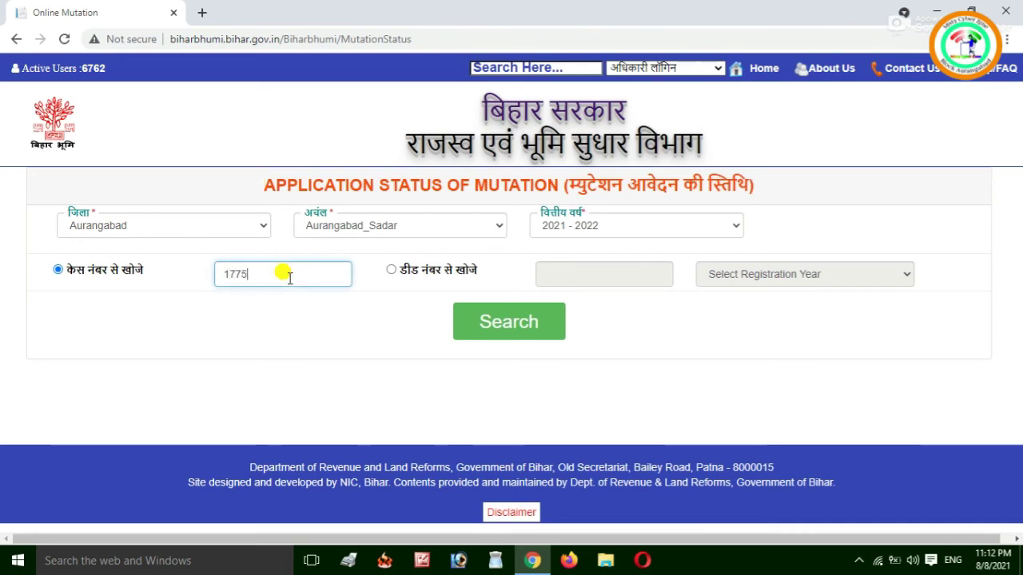
left_click(518, 320)
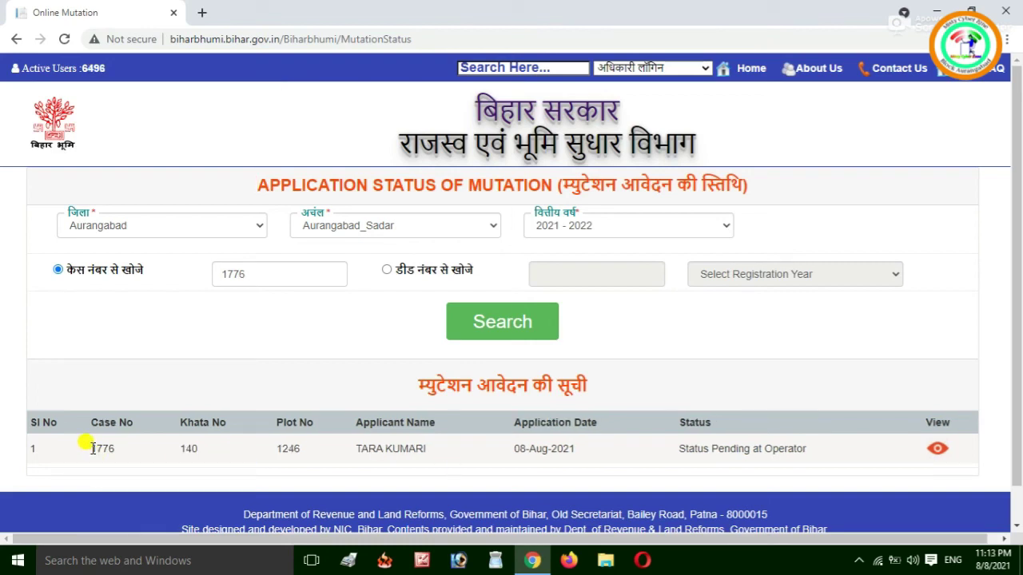
left_click_drag(93, 448, 128, 449)
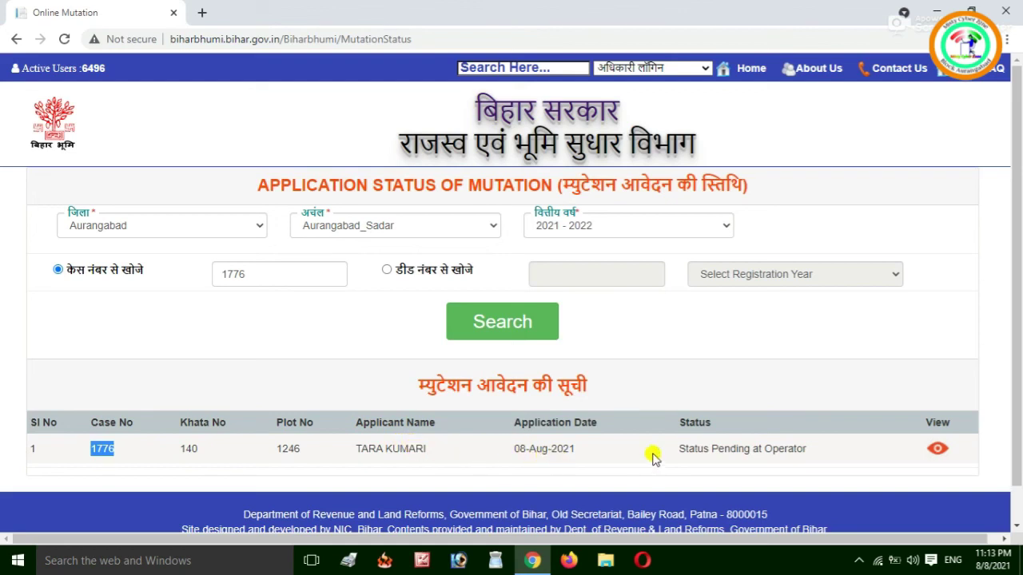
left_click_drag(678, 452, 818, 452)
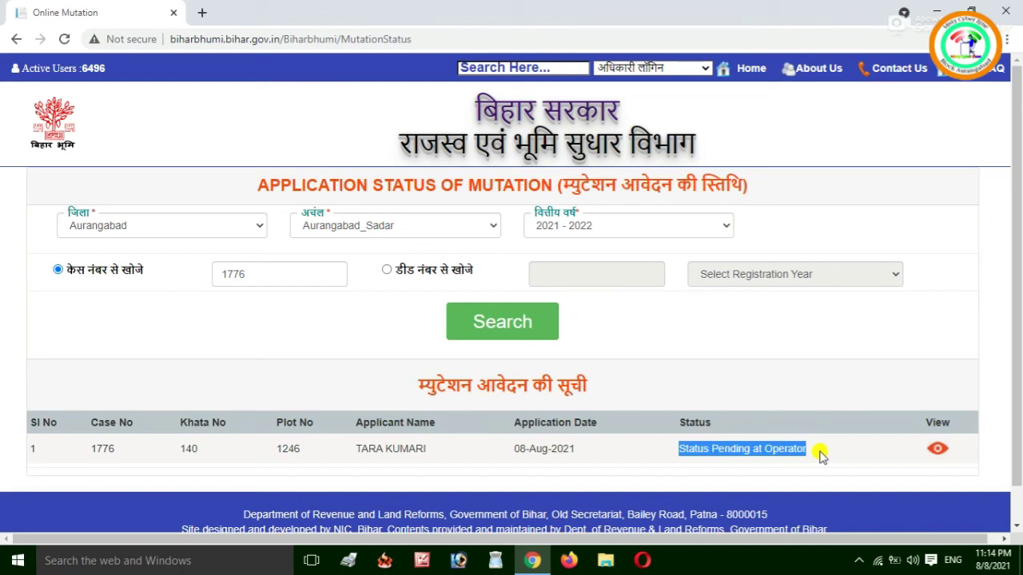
left_click(938, 451)
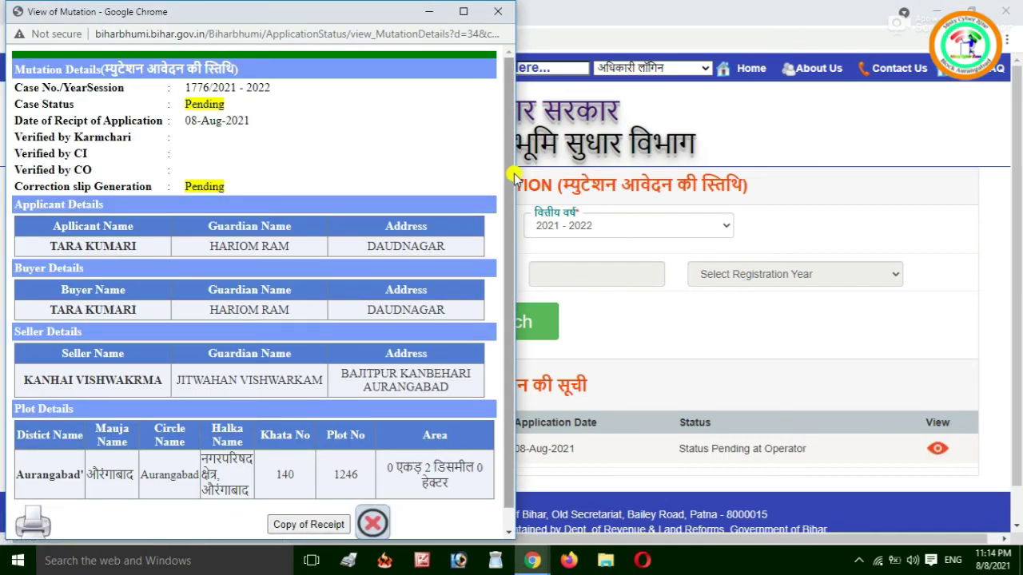
scroll(510, 174, "down", 1)
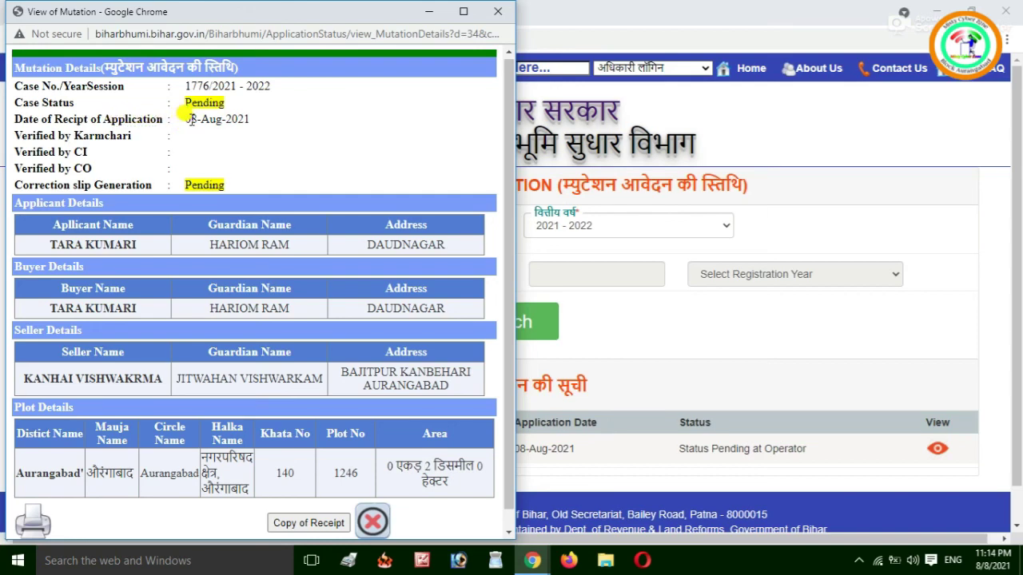
left_click_drag(187, 119, 256, 117)
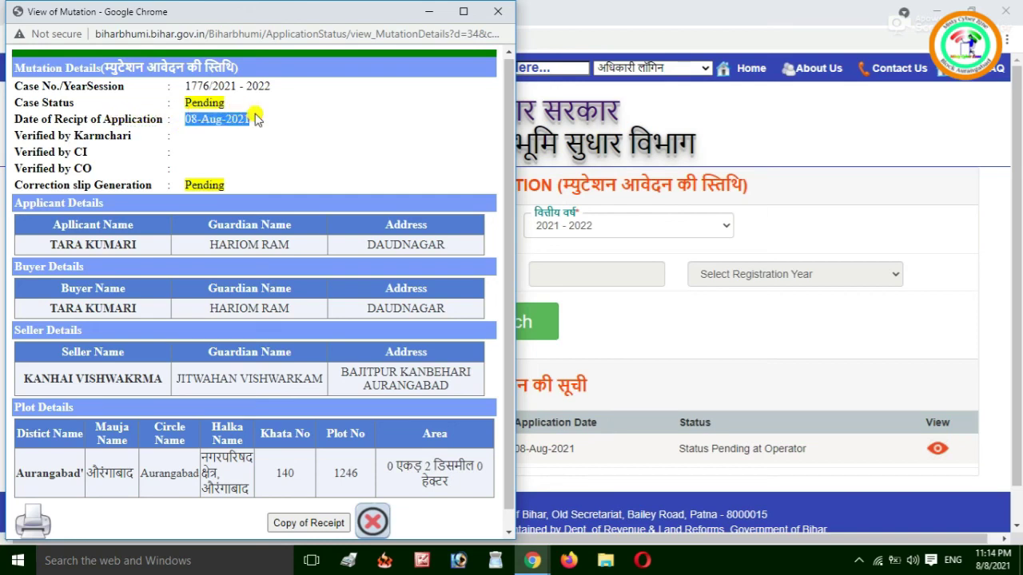
left_click(179, 137)
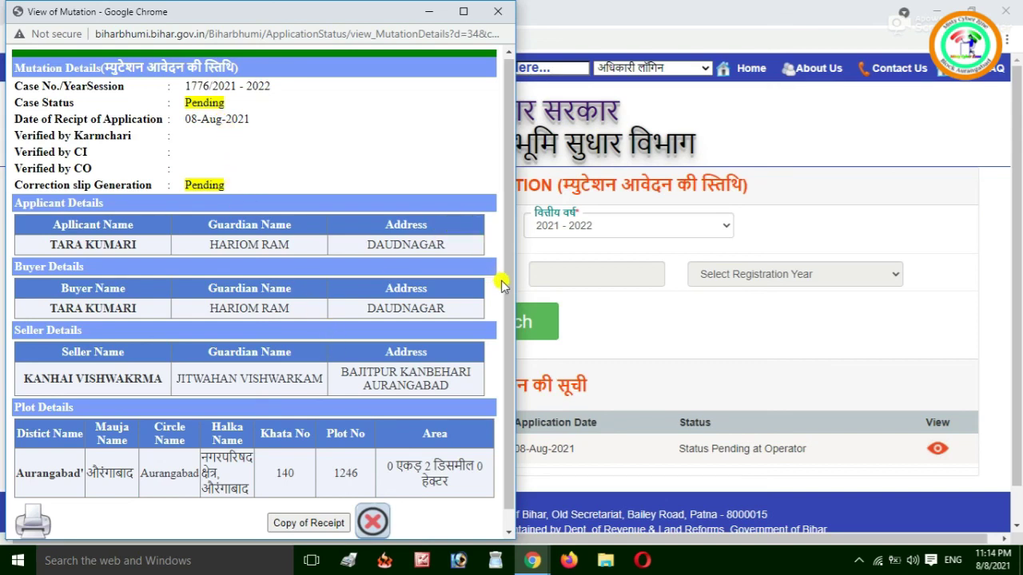
scroll(510, 296, "down", 1)
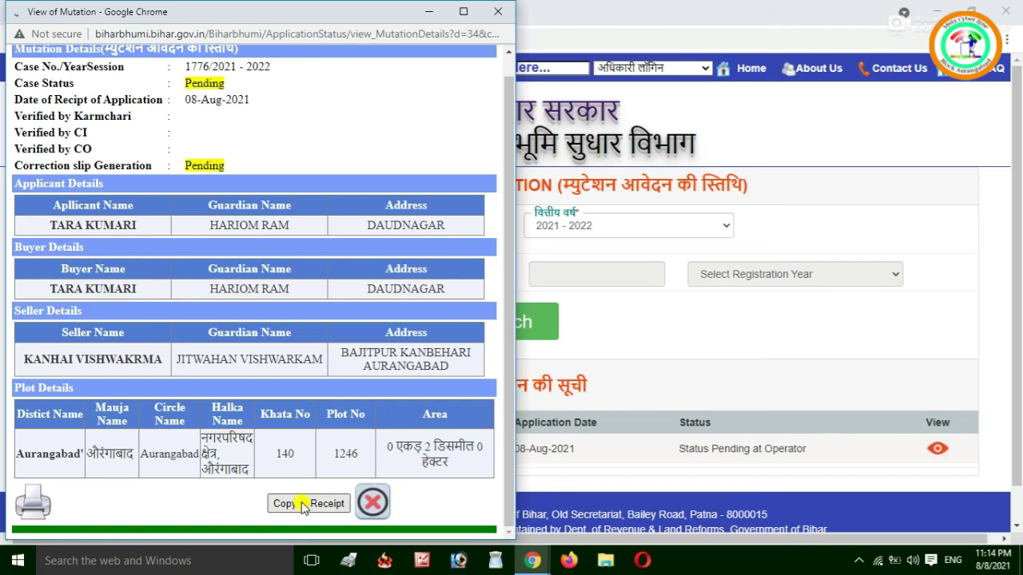
left_click(304, 504)
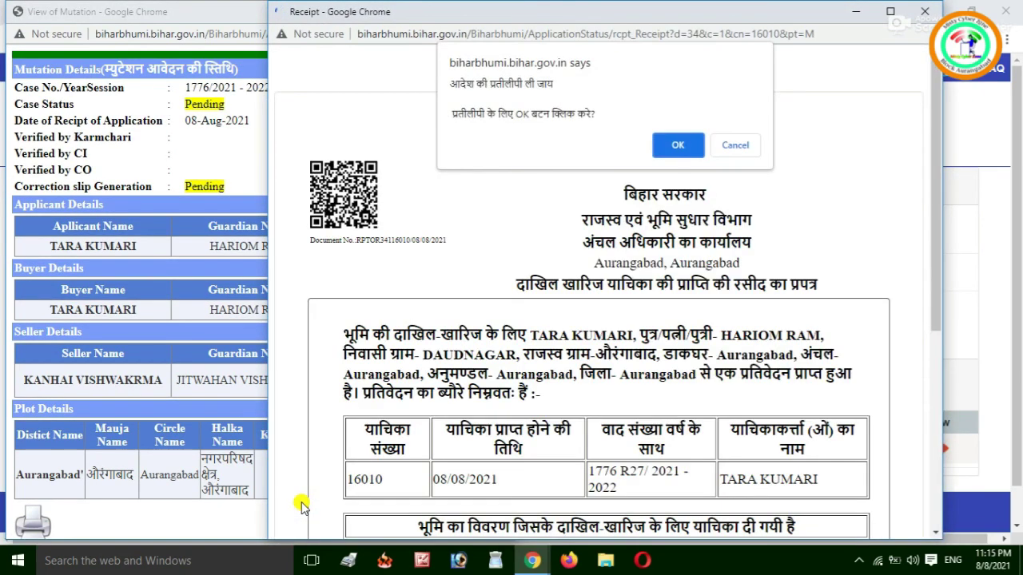
Dismiss the receipt-copy alerts and save the receipt as a PDF at custom scale 80.
left_click(684, 145)
left_click(735, 136)
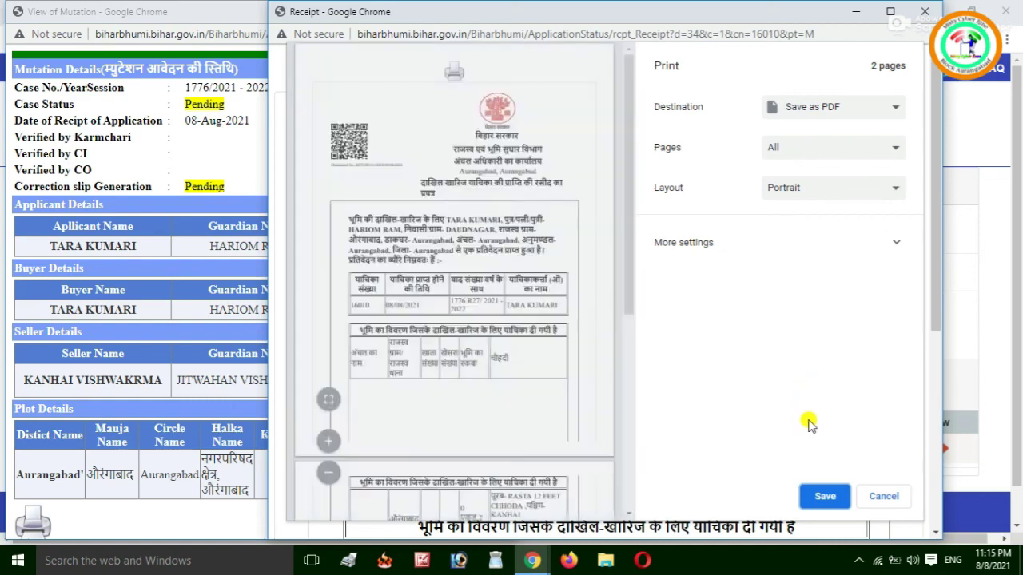
left_click(853, 240)
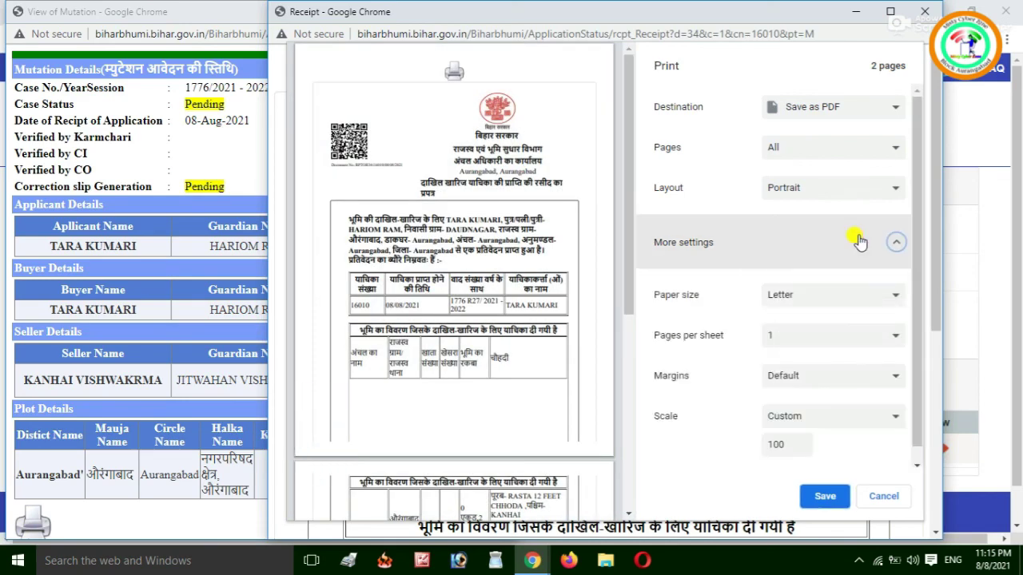
left_click_drag(915, 283, 913, 382)
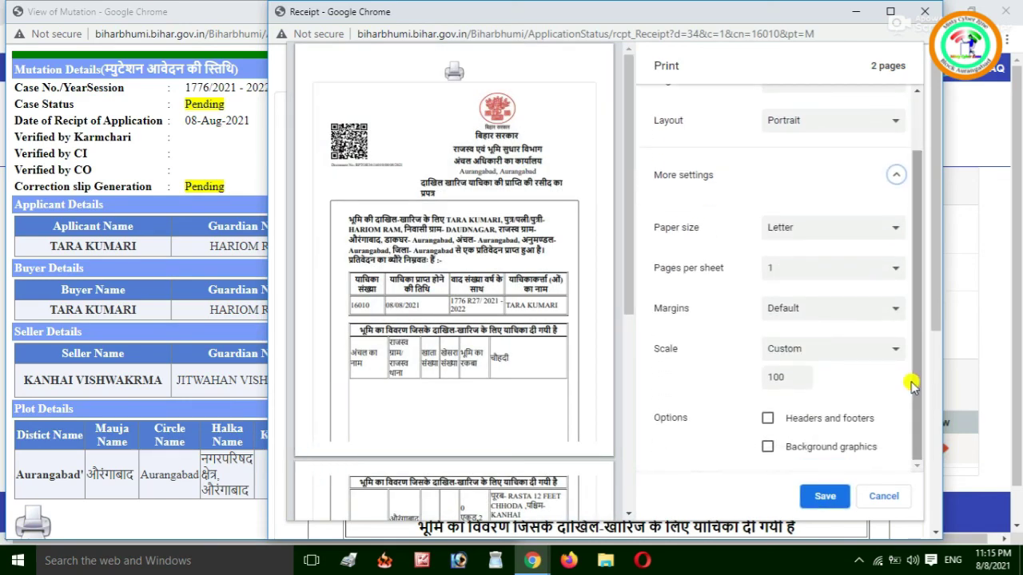
double_click(789, 379)
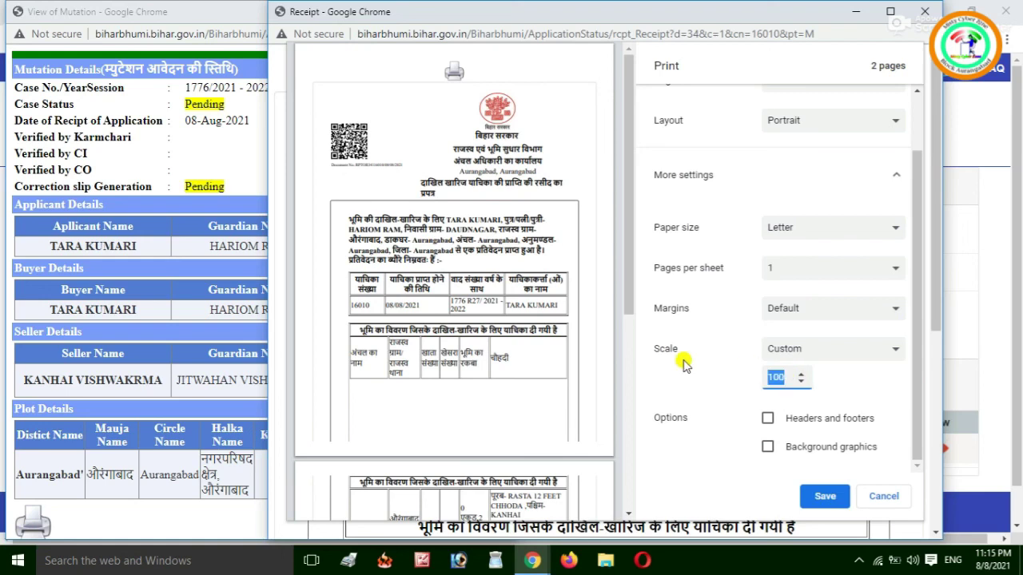
type("80")
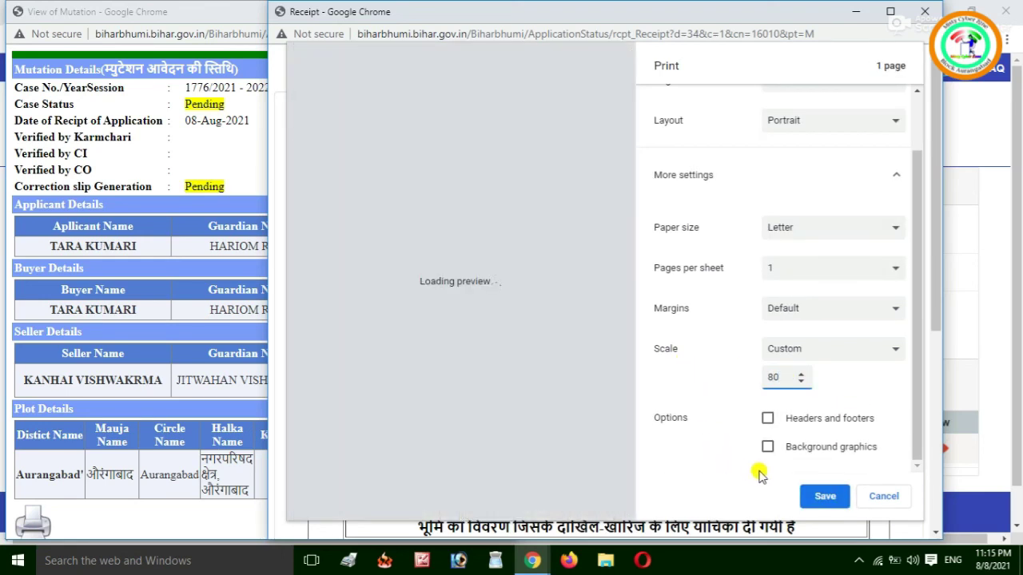
left_click(814, 498)
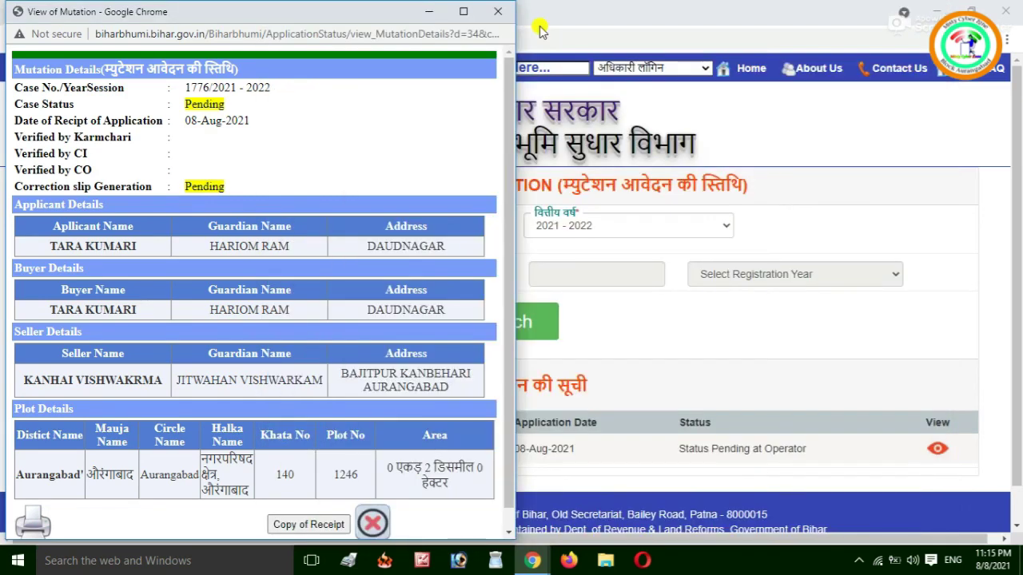